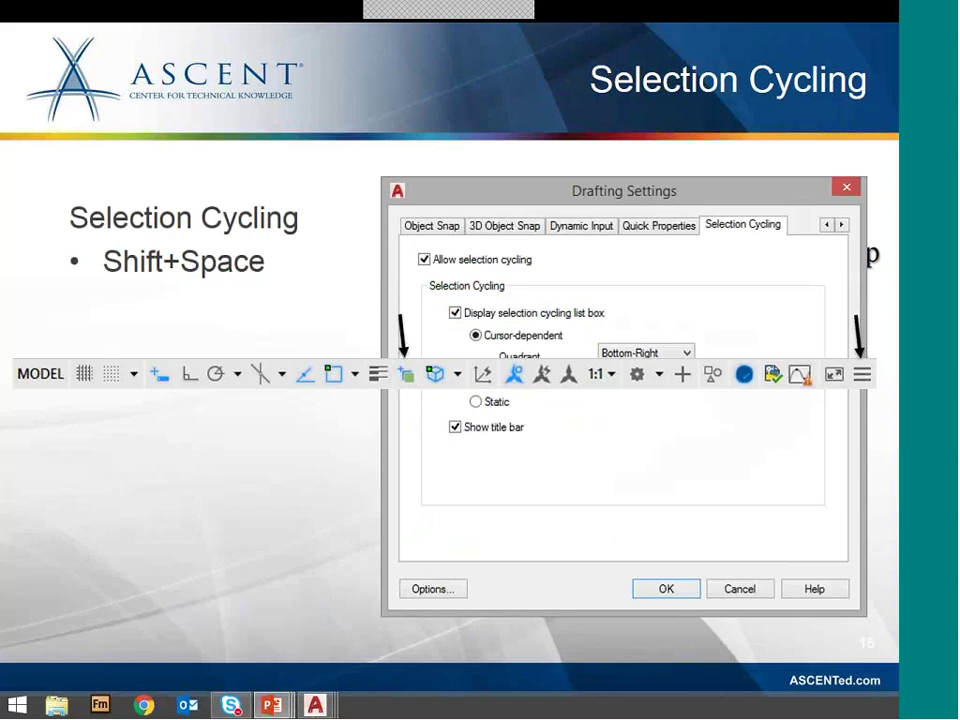
Advance the slides to Quick Select, switch to AutoCAD and make the Office-M drawing active.
key(Right)
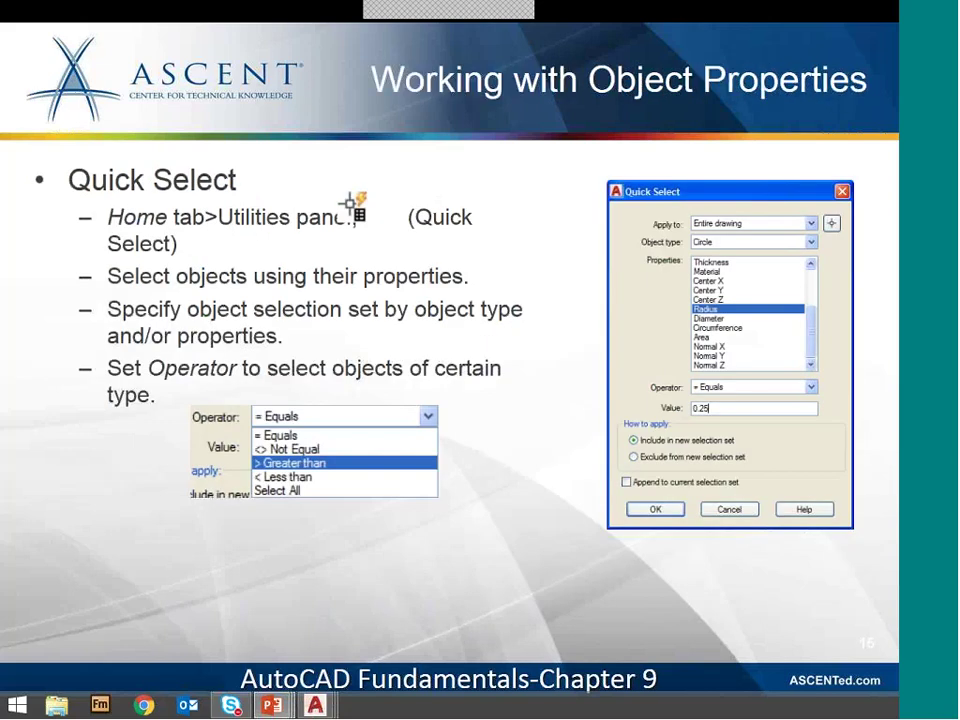
key(alt+Tab)
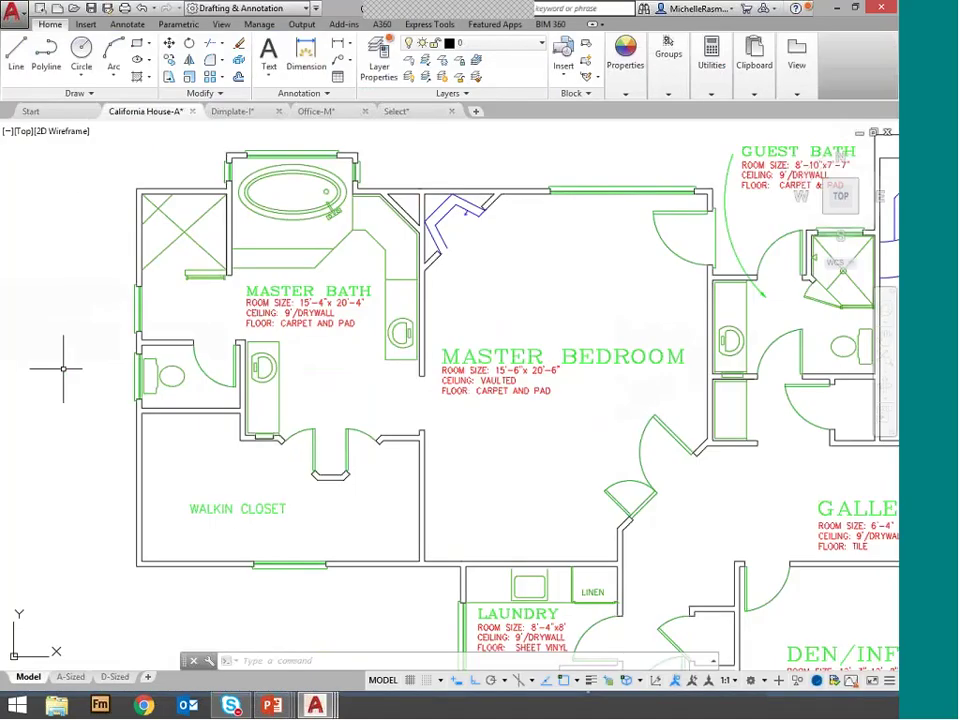
scroll(458, 396, down, 4)
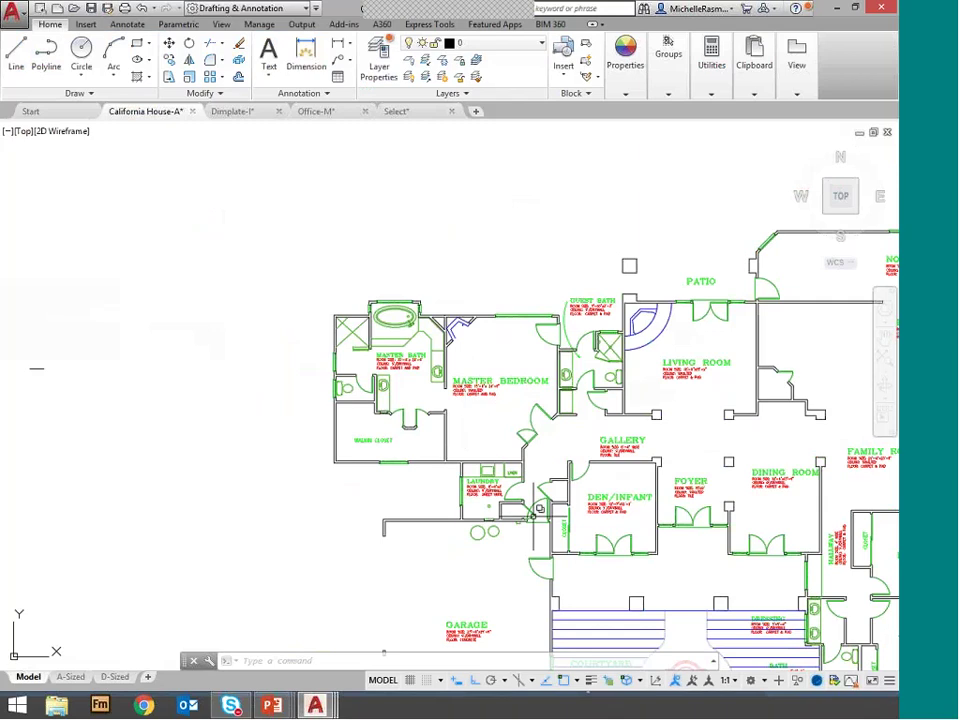
middle_drag(538, 509, 458, 414)
scroll(250, 200, down, 2)
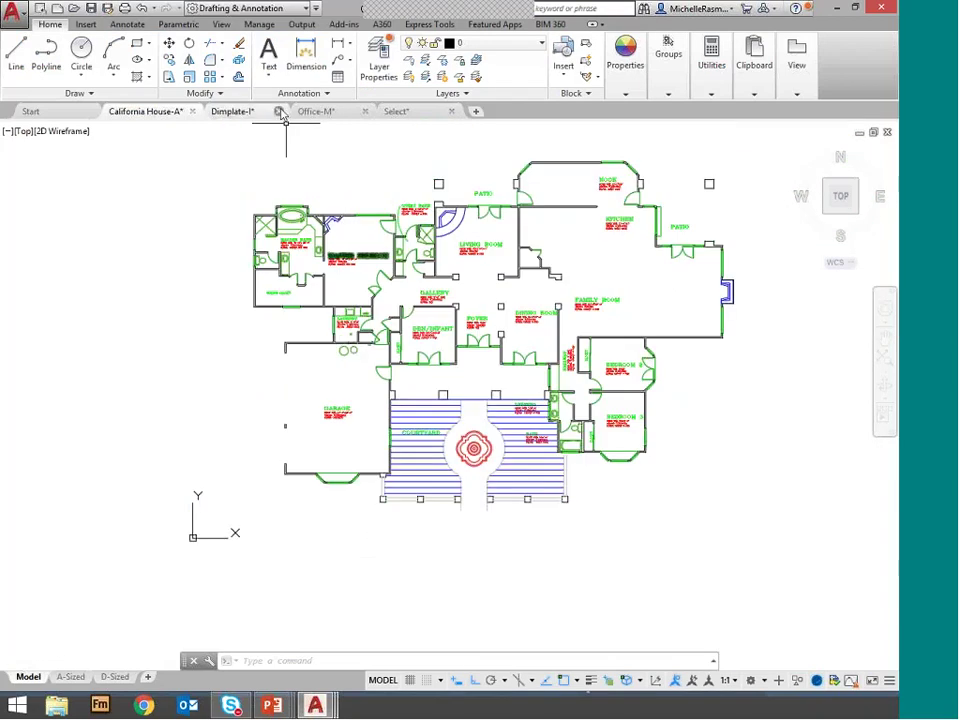
click(313, 111)
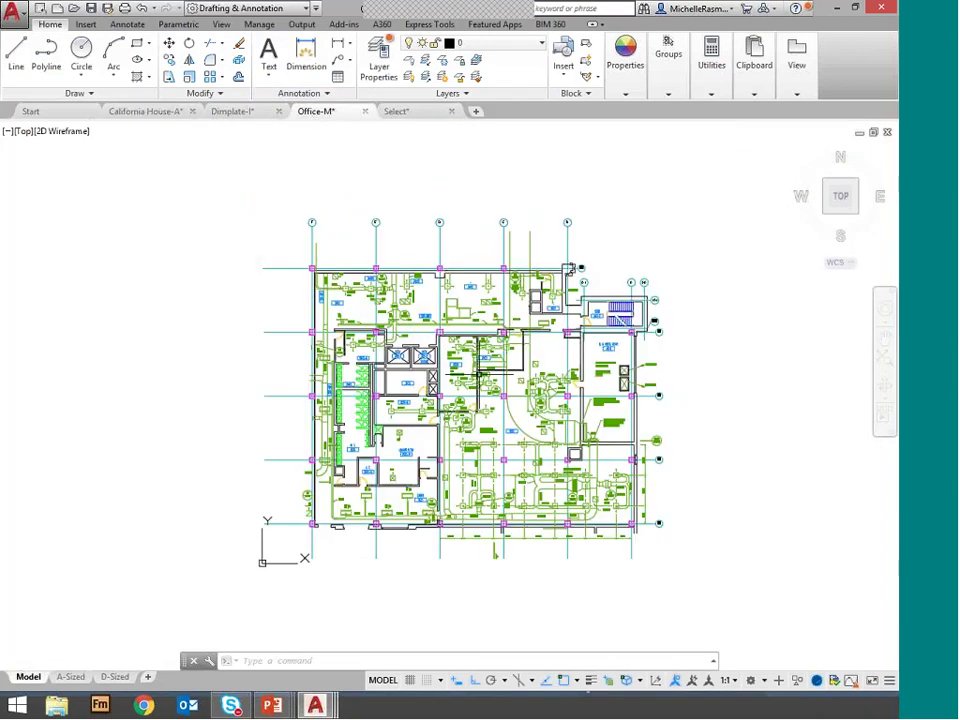
Start a Move and select an HVAC line plus the arc beside it, choosing the arc from the selection cycling list.
scroll(468, 326, up, 4)
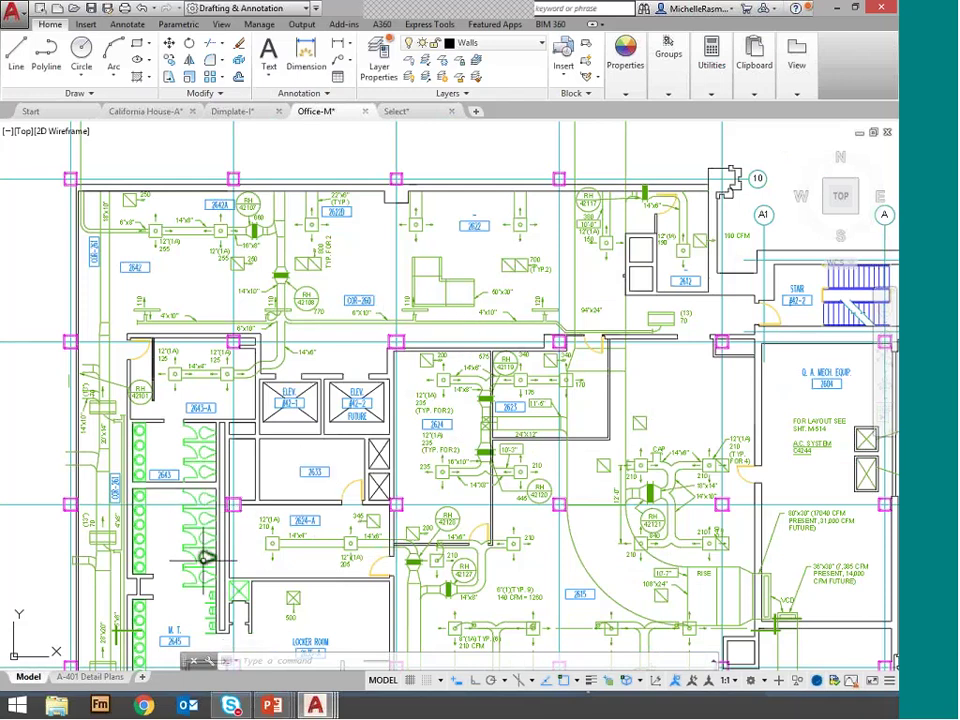
scroll(447, 564, down, 1)
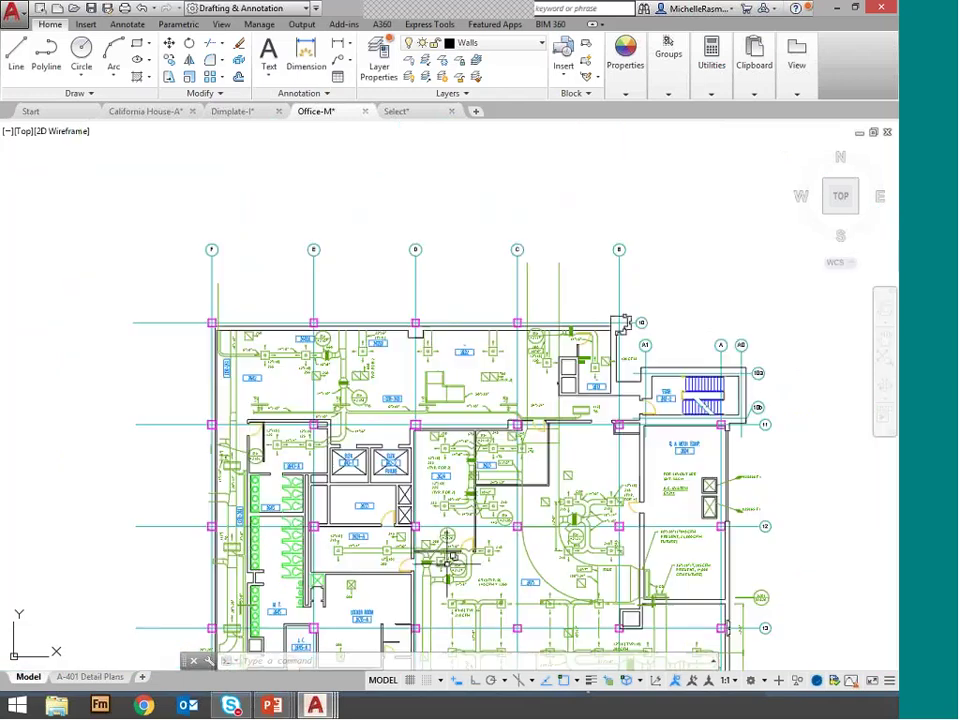
middle_drag(480, 512, 534, 358)
scroll(500, 352, down, 1)
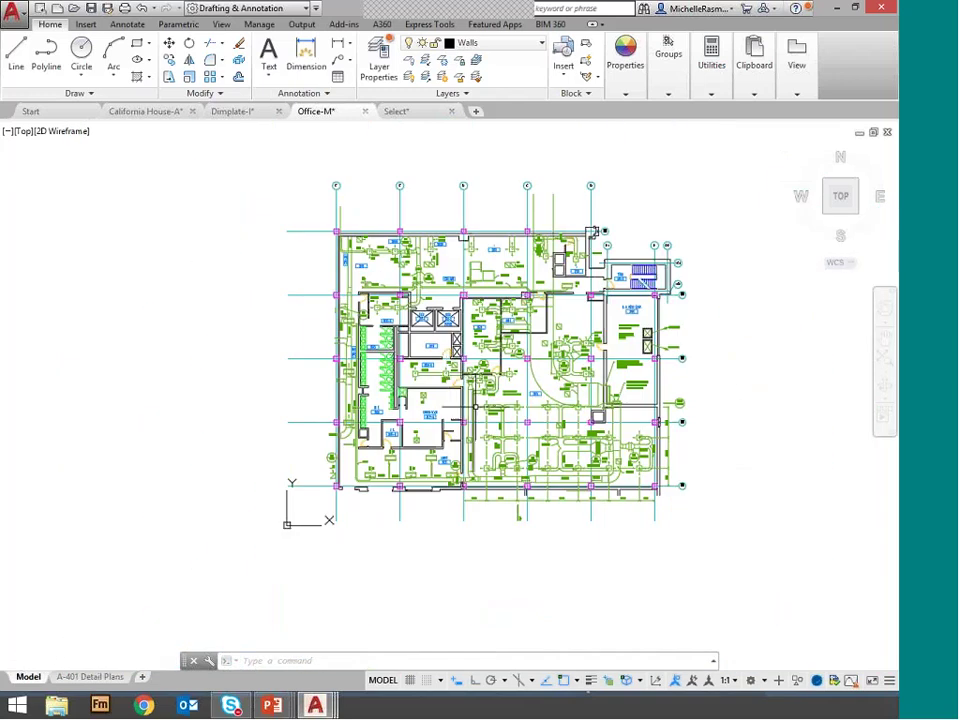
middle_drag(443, 372, 384, 384)
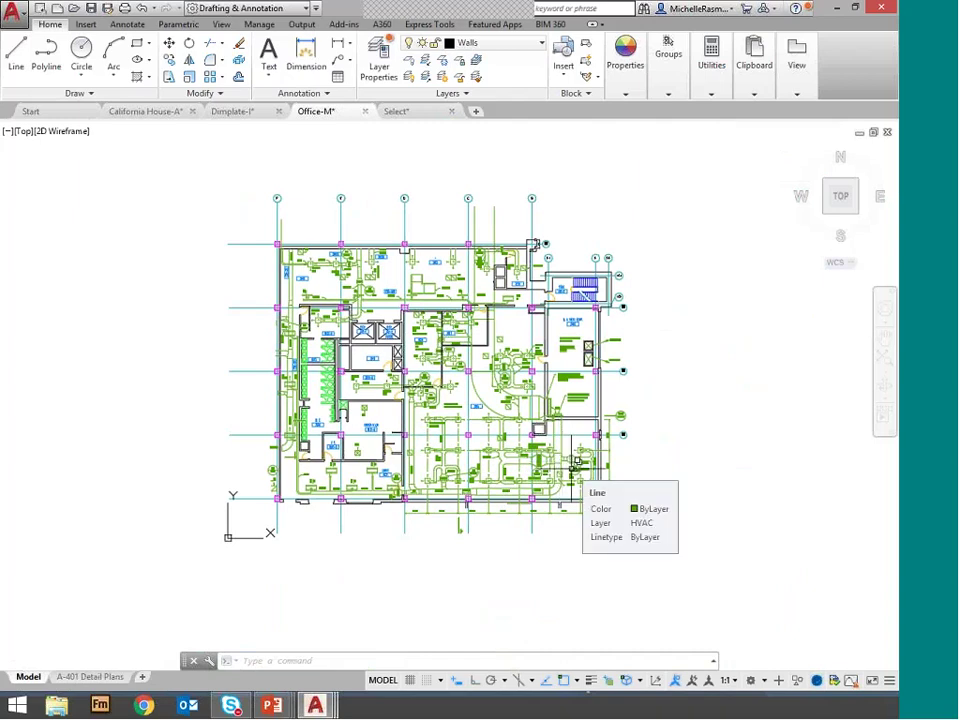
text(m)
key(Return)
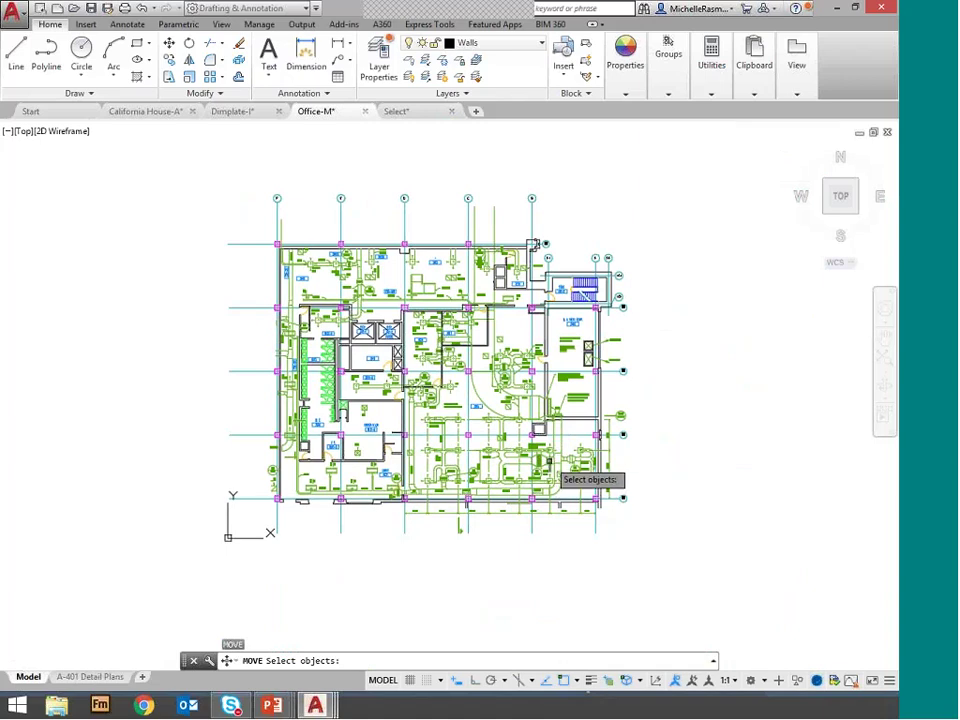
click(557, 456)
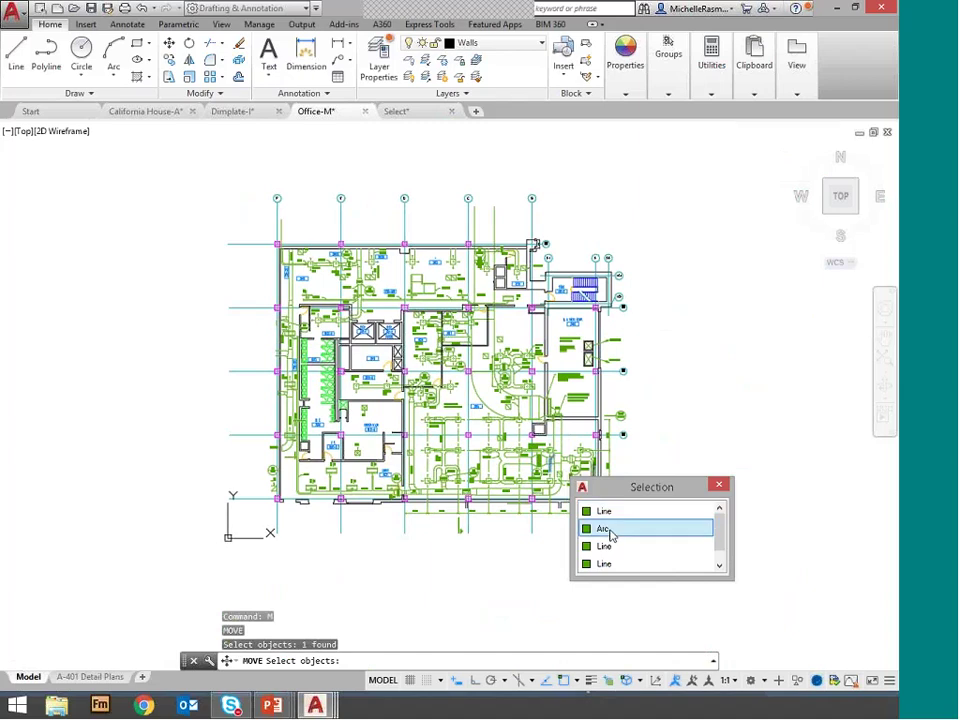
click(719, 565)
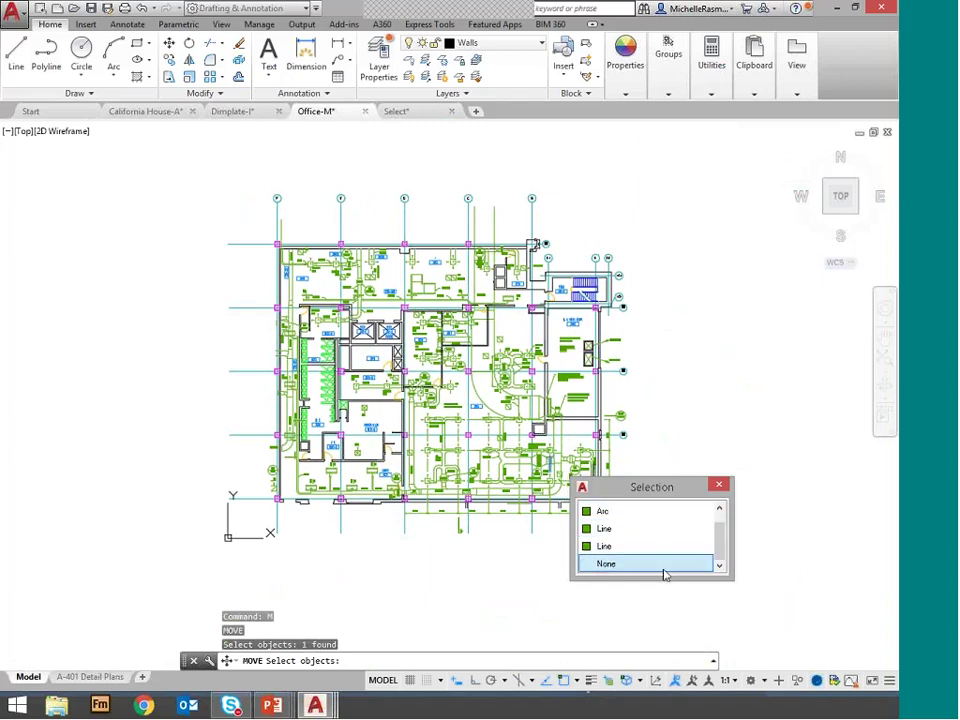
click(622, 512)
Add the circle around the RH 42123 label to the Move selection, choosing Circle over Text among the overlapping candidates.
scroll(555, 450, up, 5)
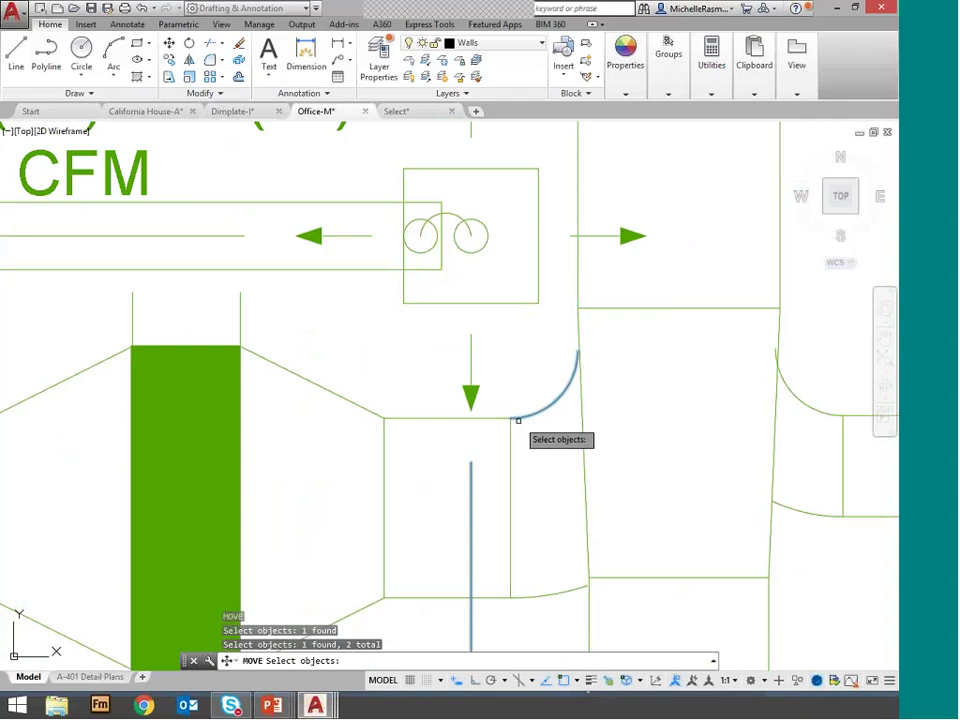
scroll(518, 420, down, 4)
scroll(538, 412, down, 4)
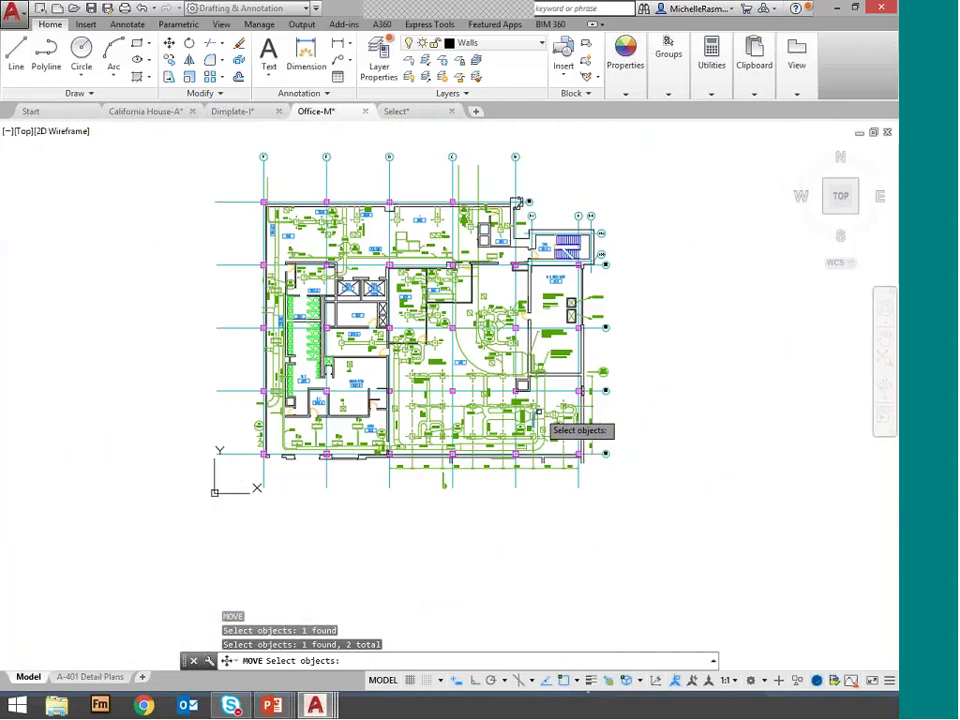
click(567, 418)
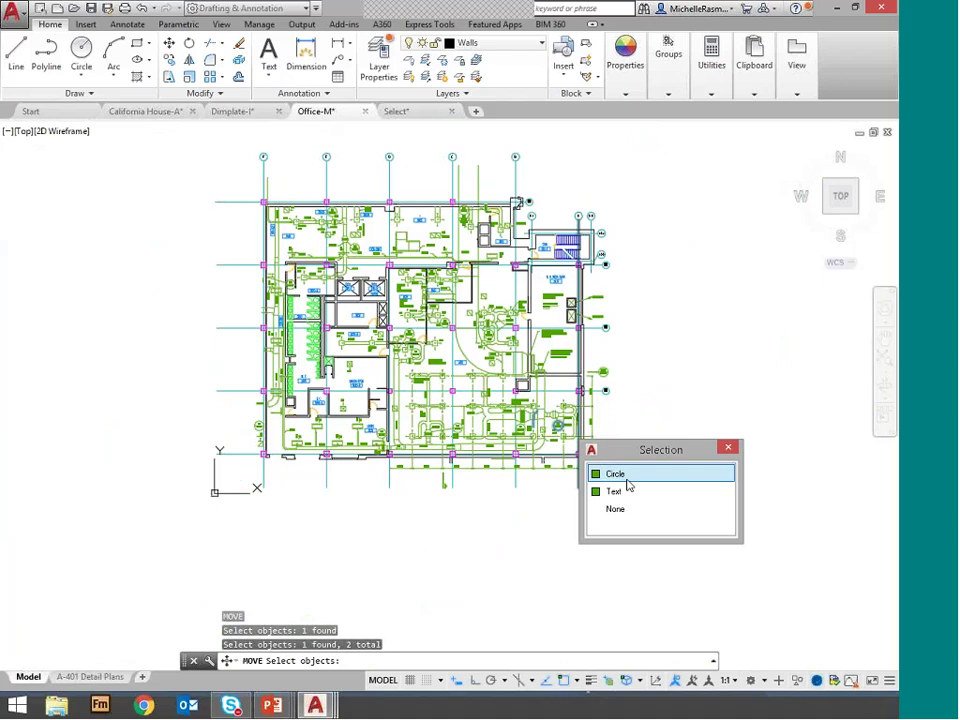
click(567, 420)
Check the picked line, arc and circle, and finish the Move with the default displacement of 0, 0, 0.
scroll(567, 420, up, 7)
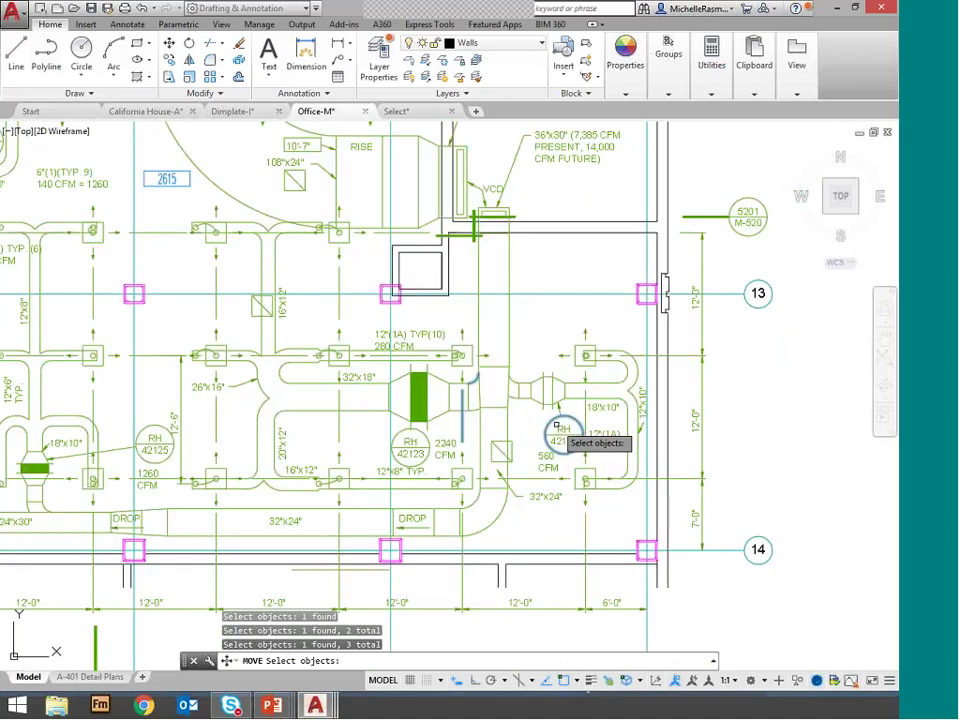
scroll(555, 426, up, 7)
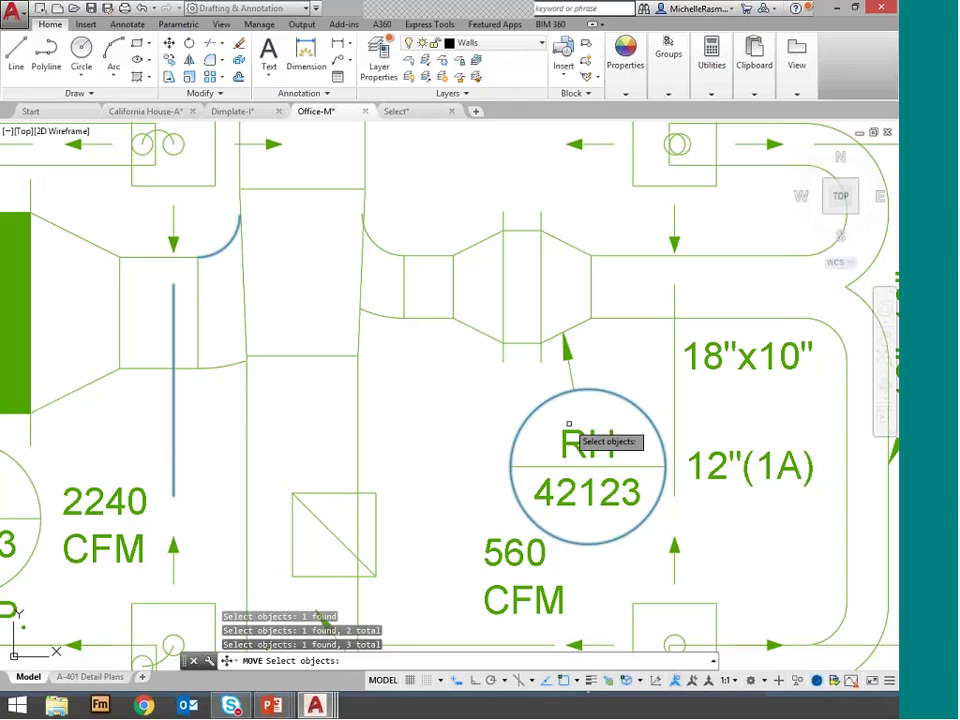
scroll(576, 438, down, 3)
scroll(581, 462, down, 6)
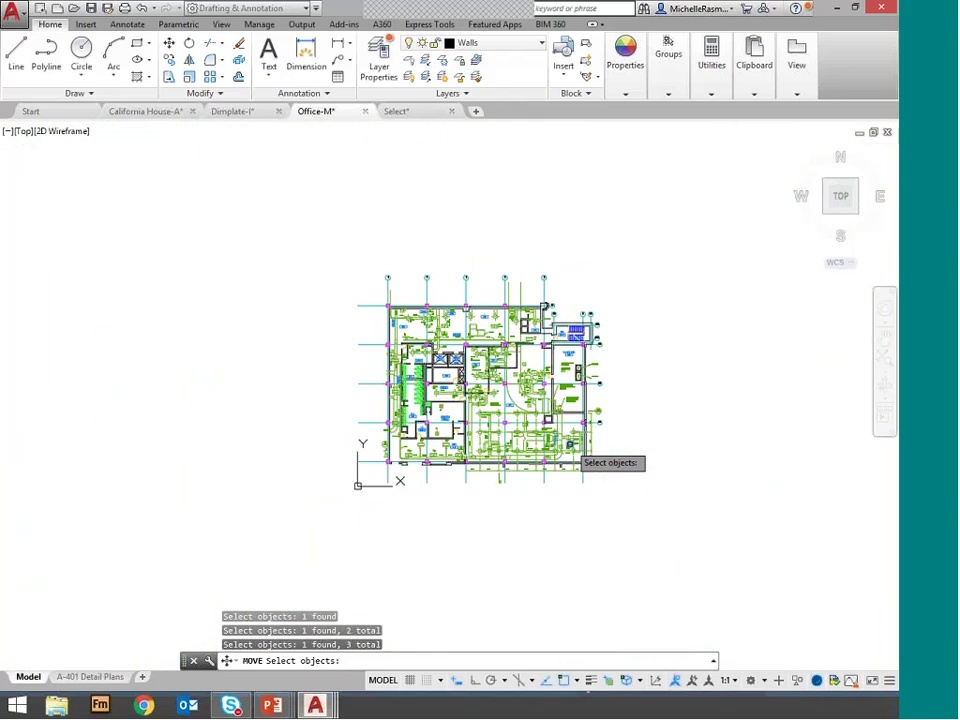
scroll(578, 436, up, 5)
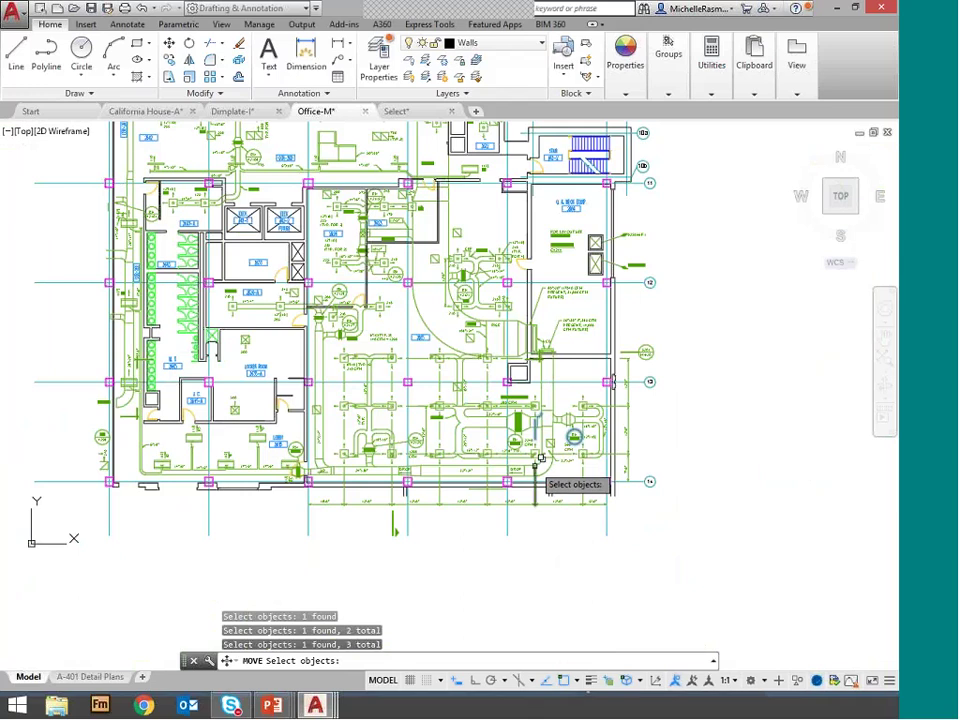
key(Return)
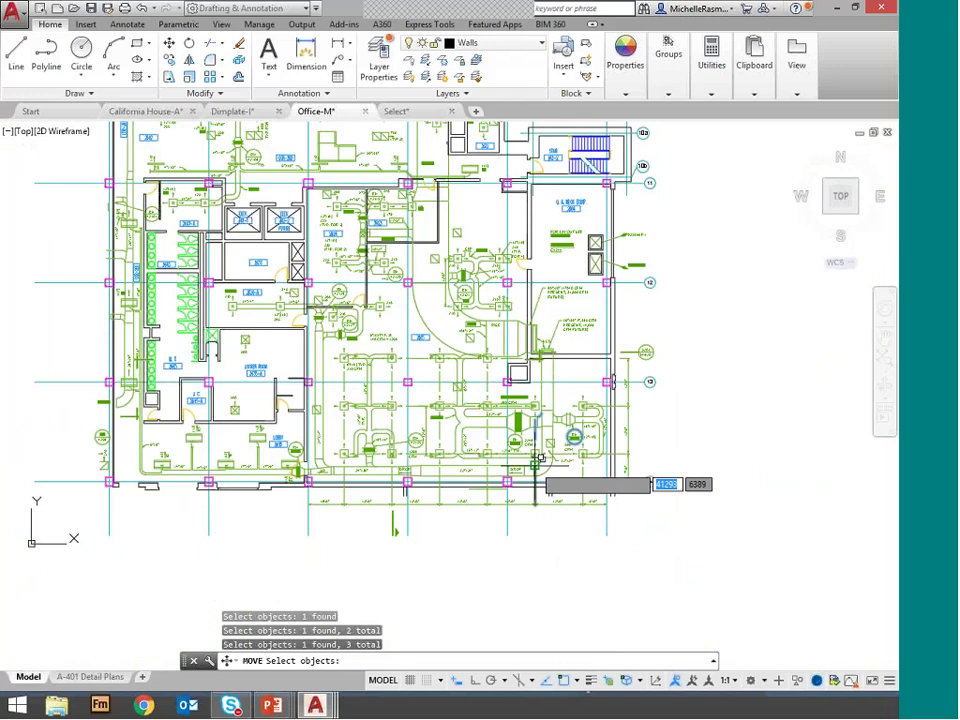
key(Return)
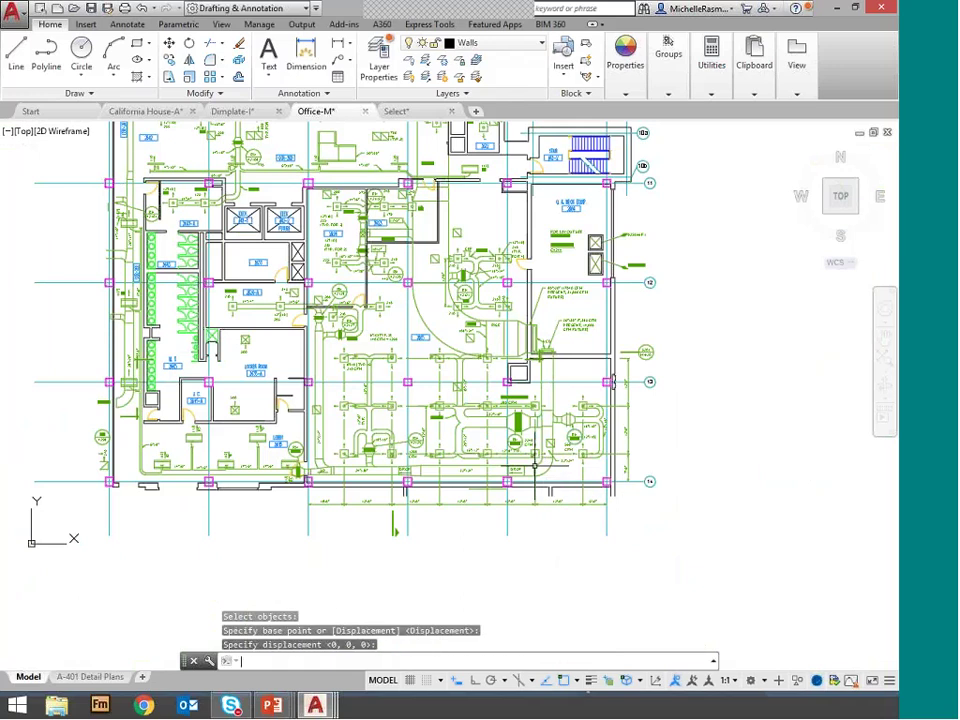
key(Return)
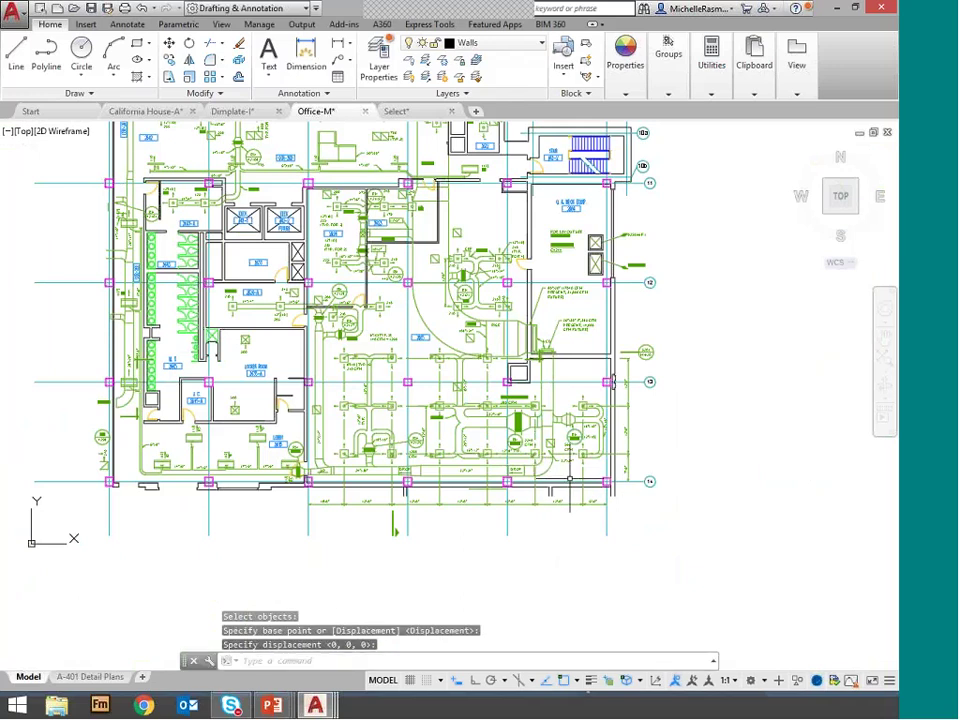
Start another Move and select the vertical HVAC line crossing grid line 14 from the overlapping candidates.
key(Return)
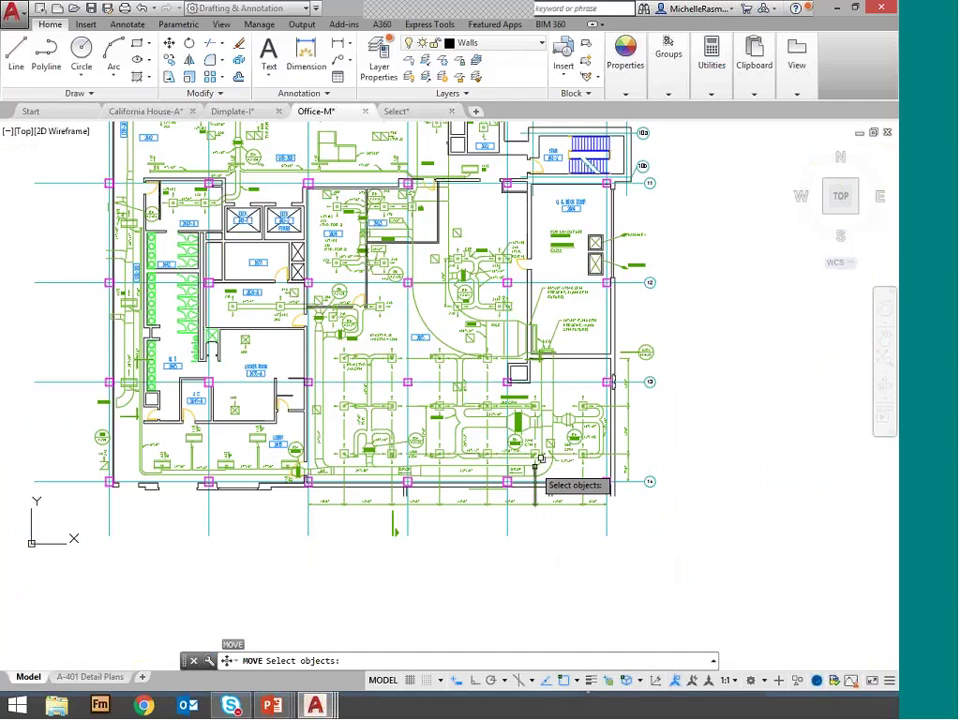
click(558, 472)
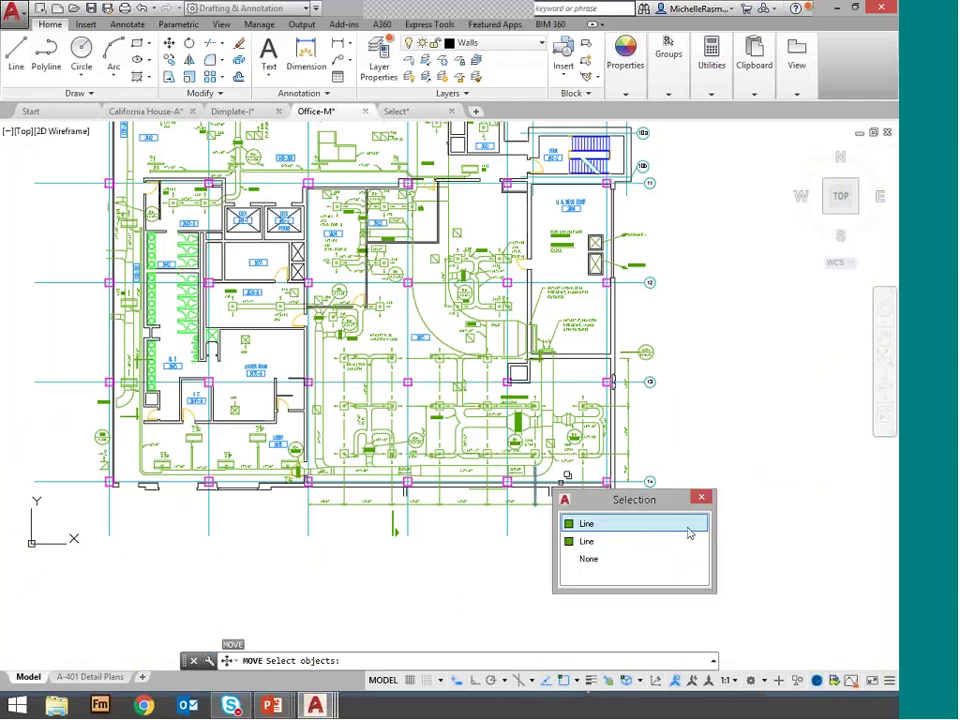
click(636, 523)
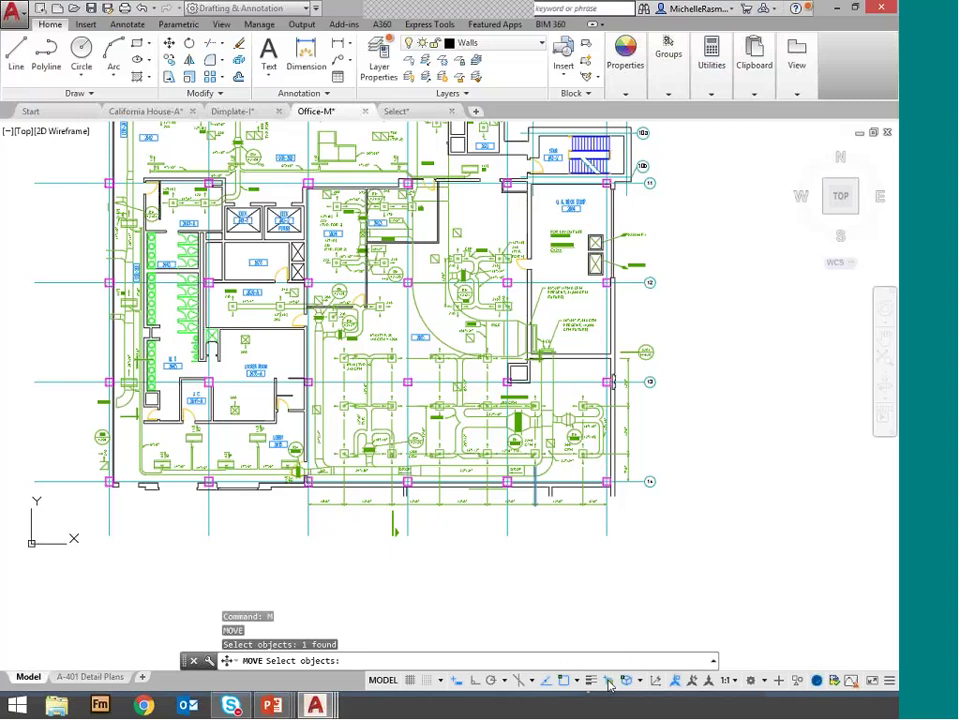
Make the California House-A drawing active, cancel any pending input, and briefly consult the Quick Select slide before returning to AutoCAD.
key(ctrl+Tab)
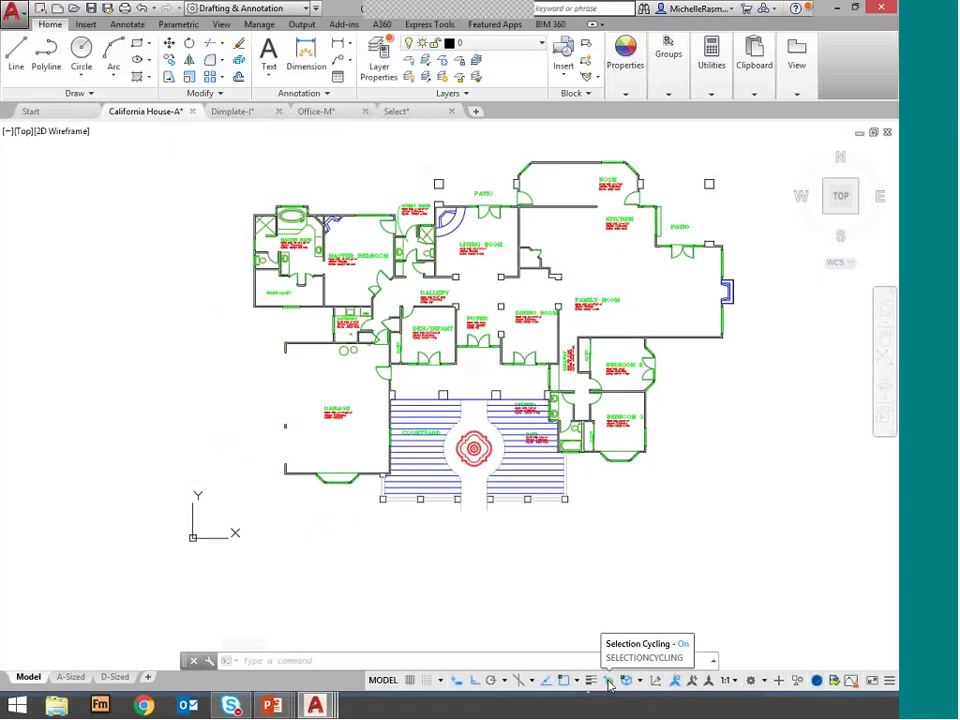
key(alt)
key(Escape)
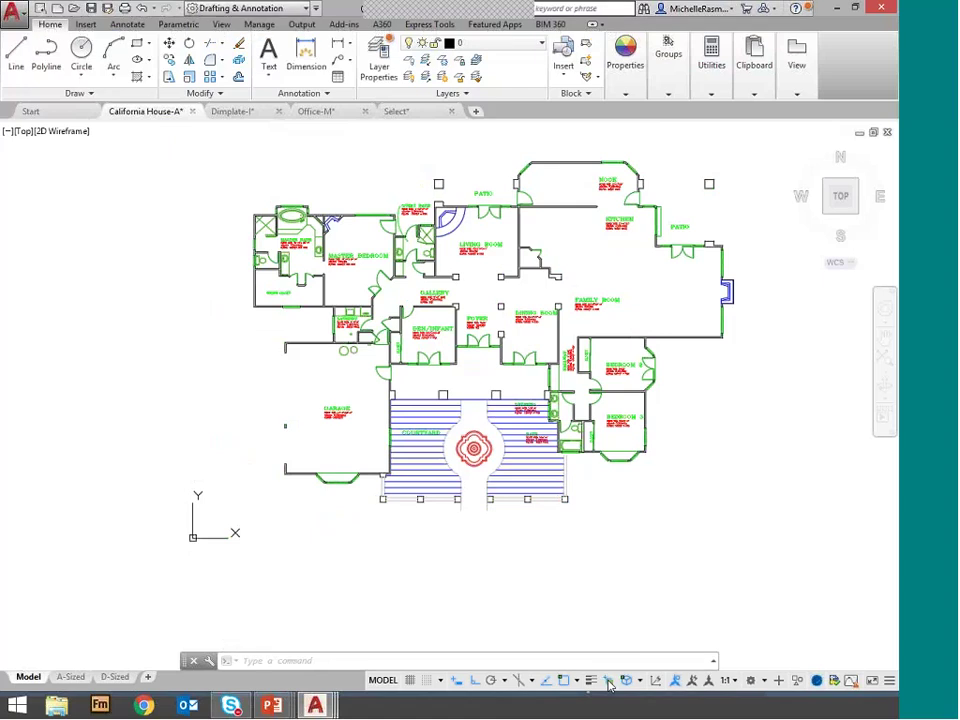
key(alt+Tab)
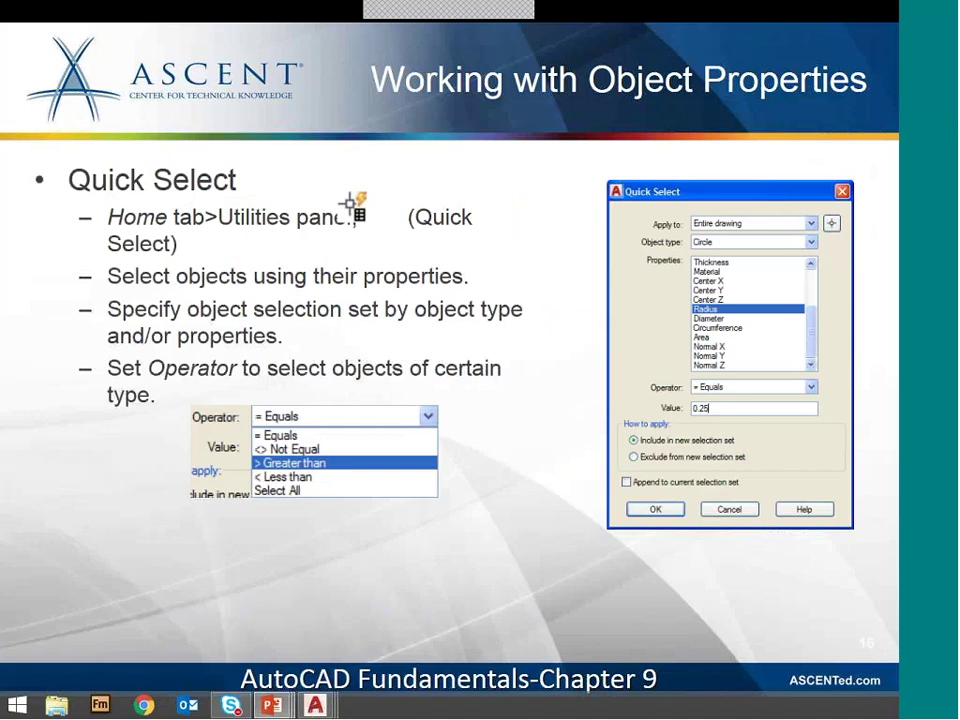
key(alt+Tab)
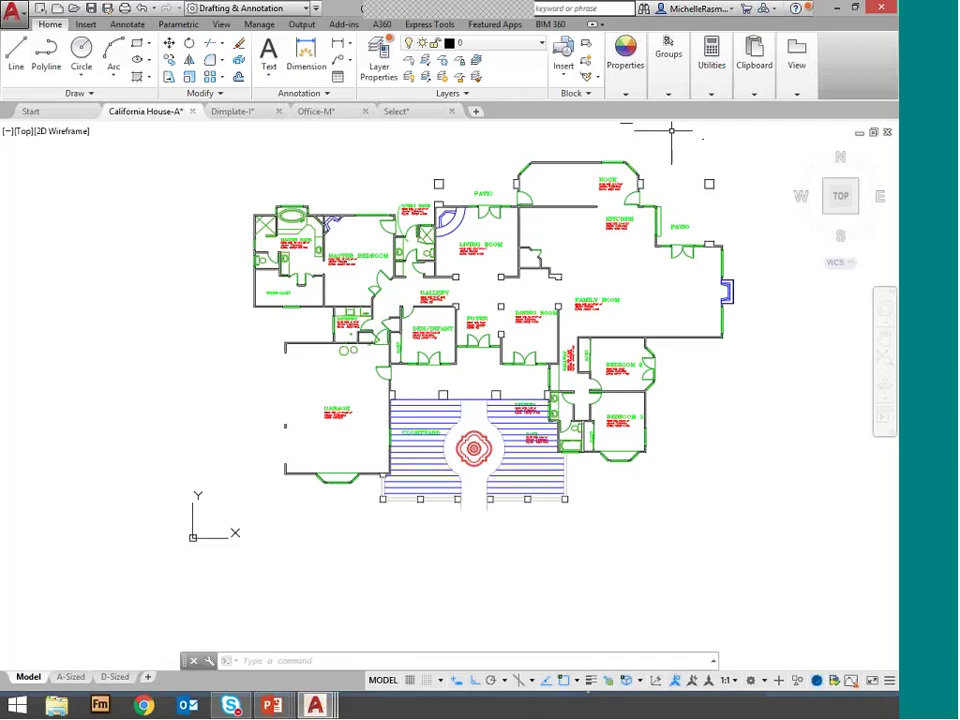
Start Quick Select in the house plan, keep it applied to the entire drawing, and set the object type to Circle.
click(711, 70)
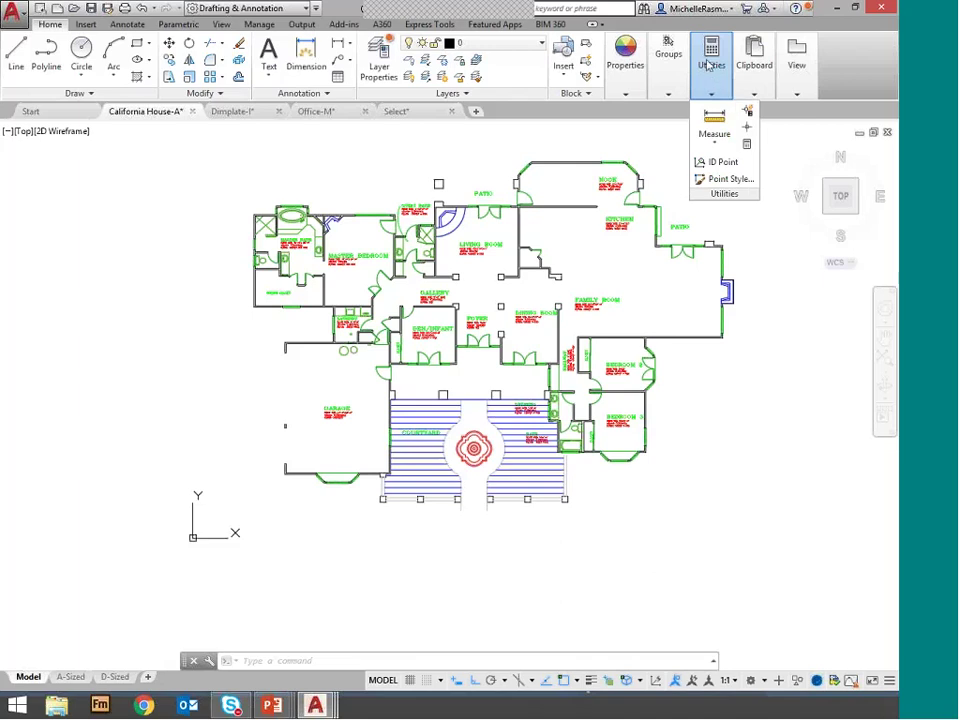
click(747, 114)
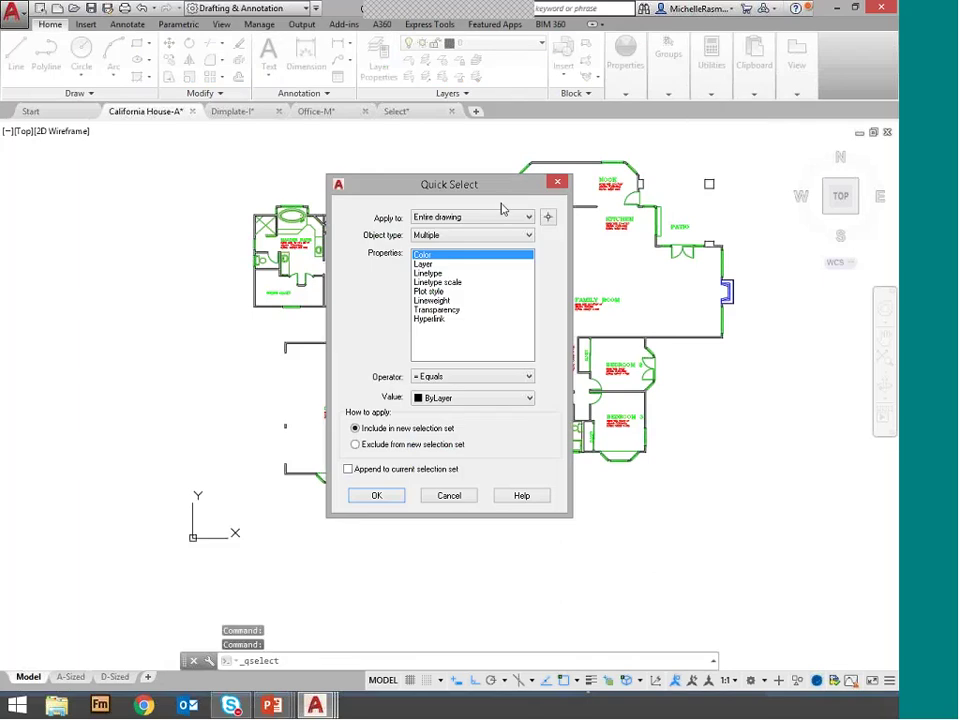
click(470, 217)
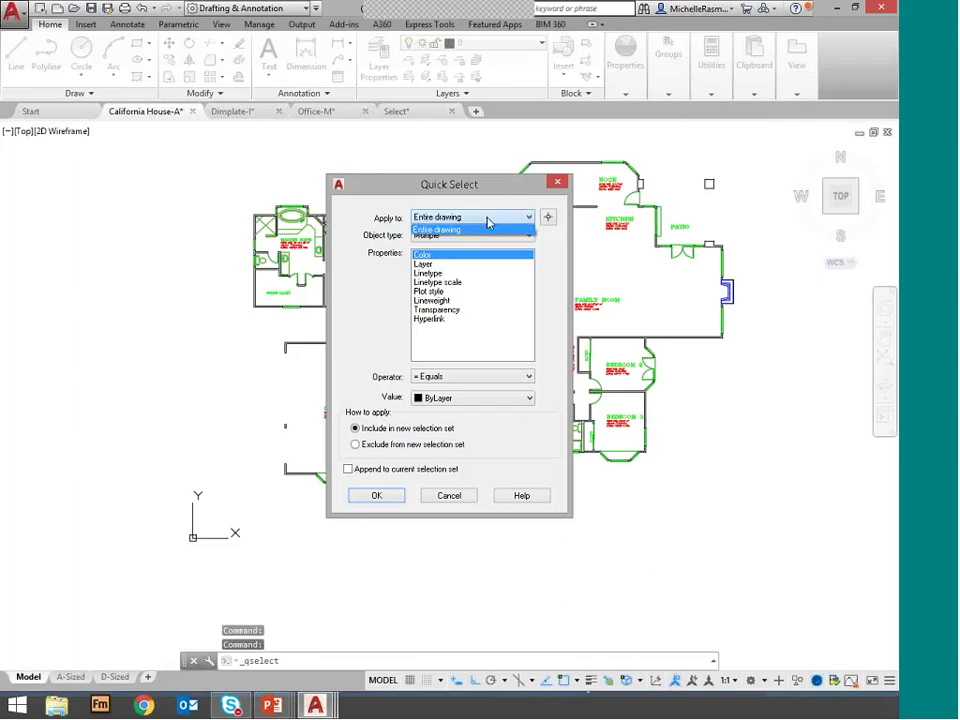
click(476, 217)
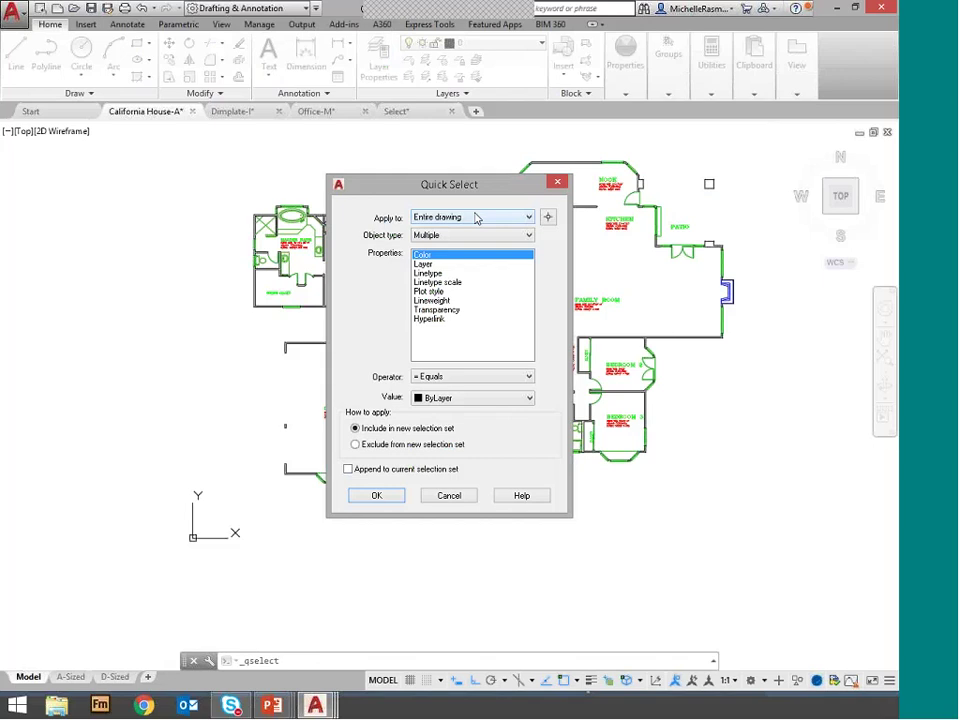
click(476, 235)
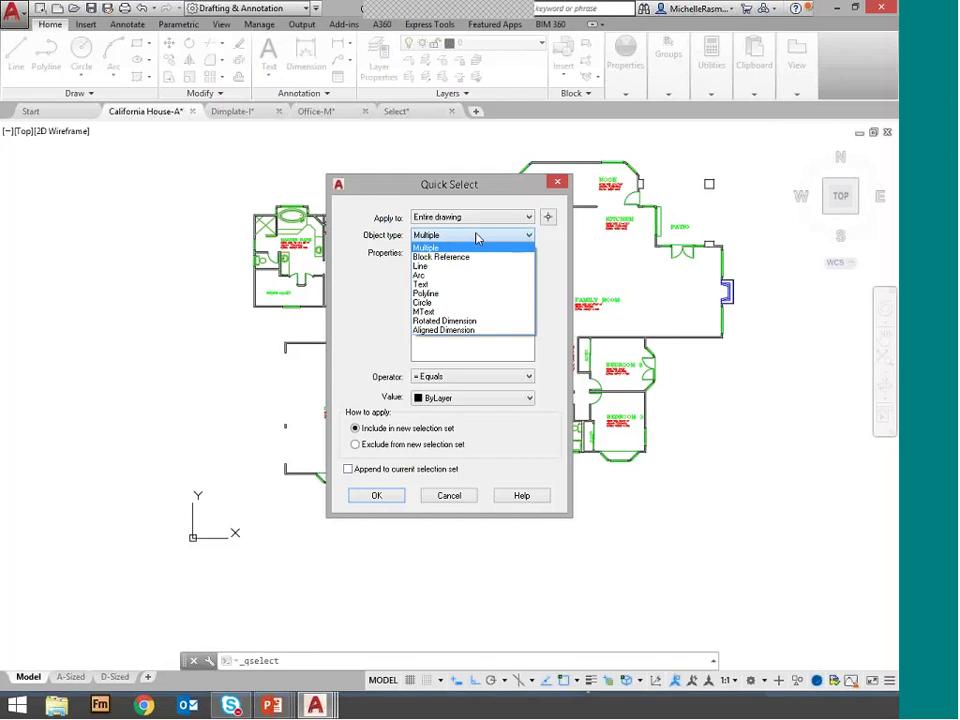
click(446, 303)
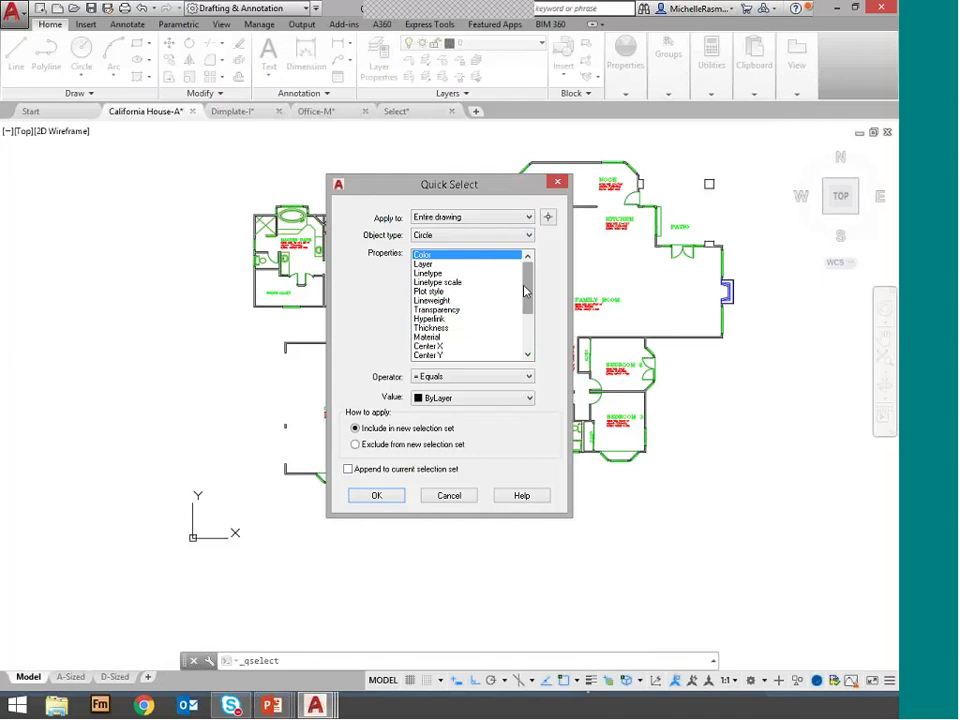
Quick-select all circles in the drawing whose Layer is Not Equal to FOUNTIAN, including them in a new selection set.
drag(525, 290, 528, 326)
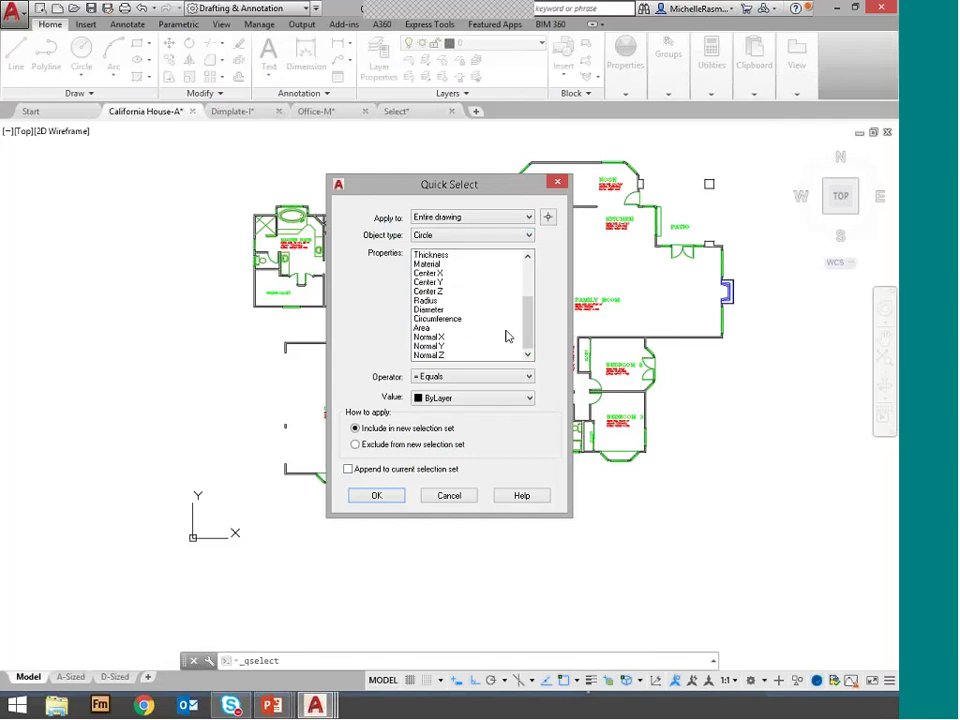
click(470, 309)
drag(533, 330, 506, 266)
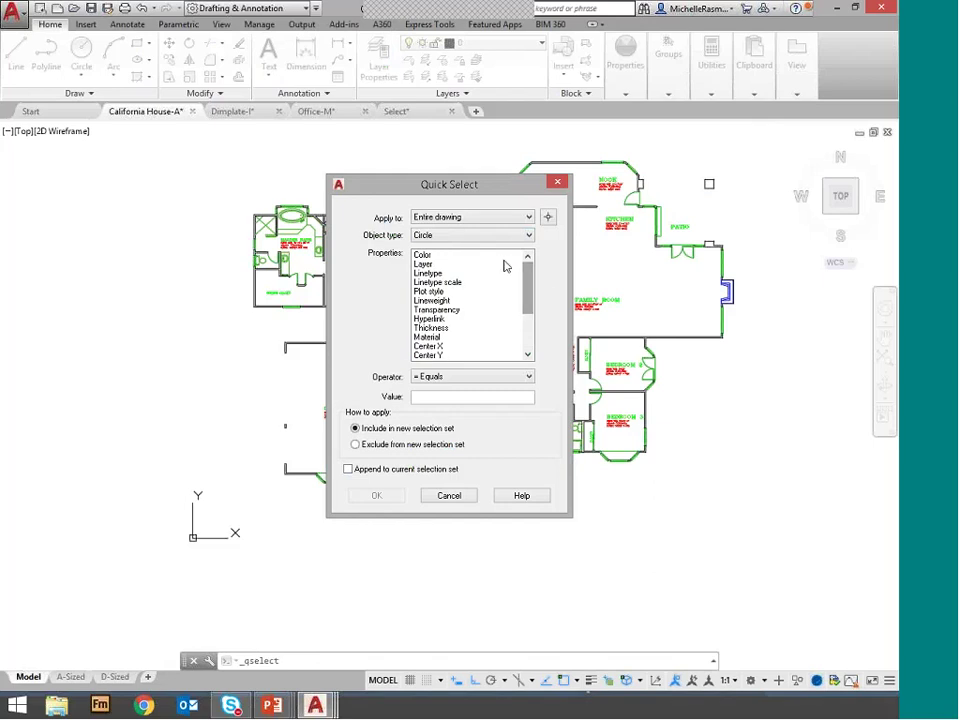
click(428, 265)
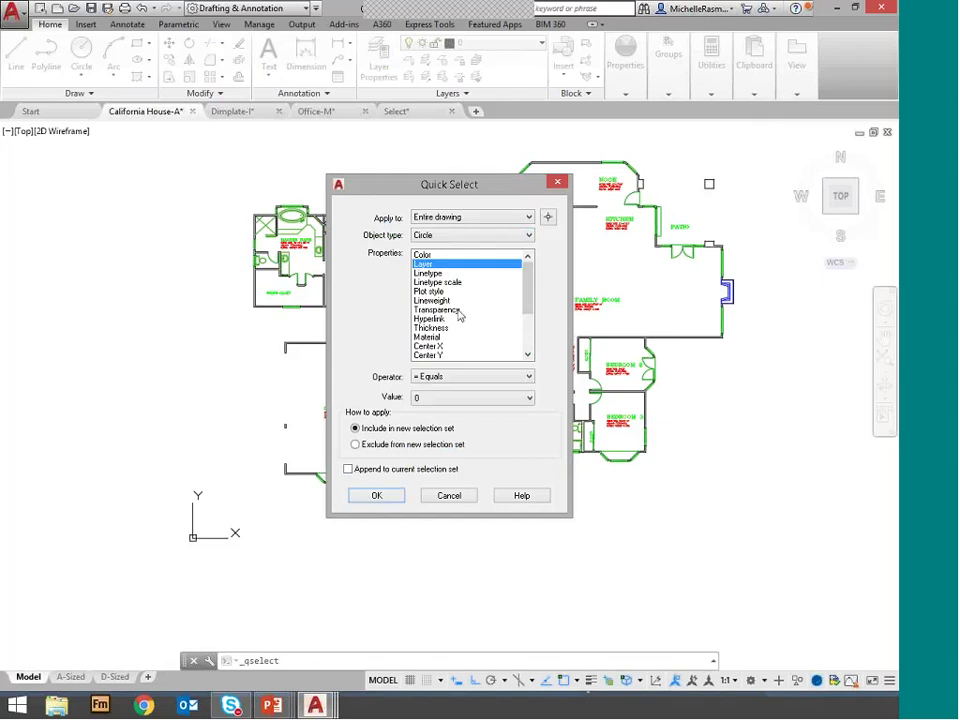
click(526, 377)
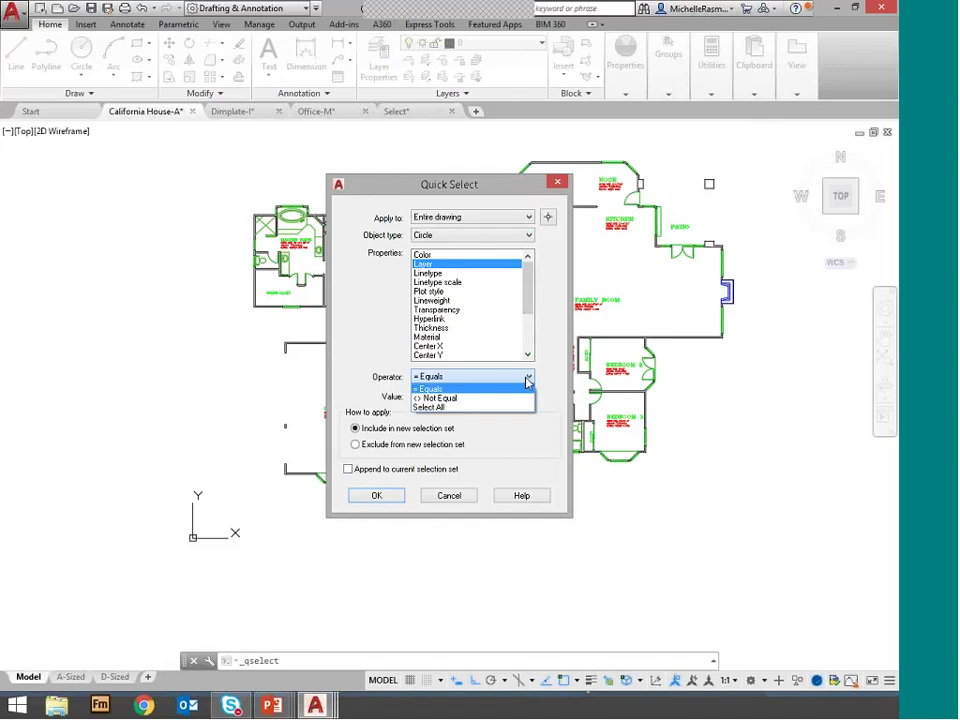
click(459, 398)
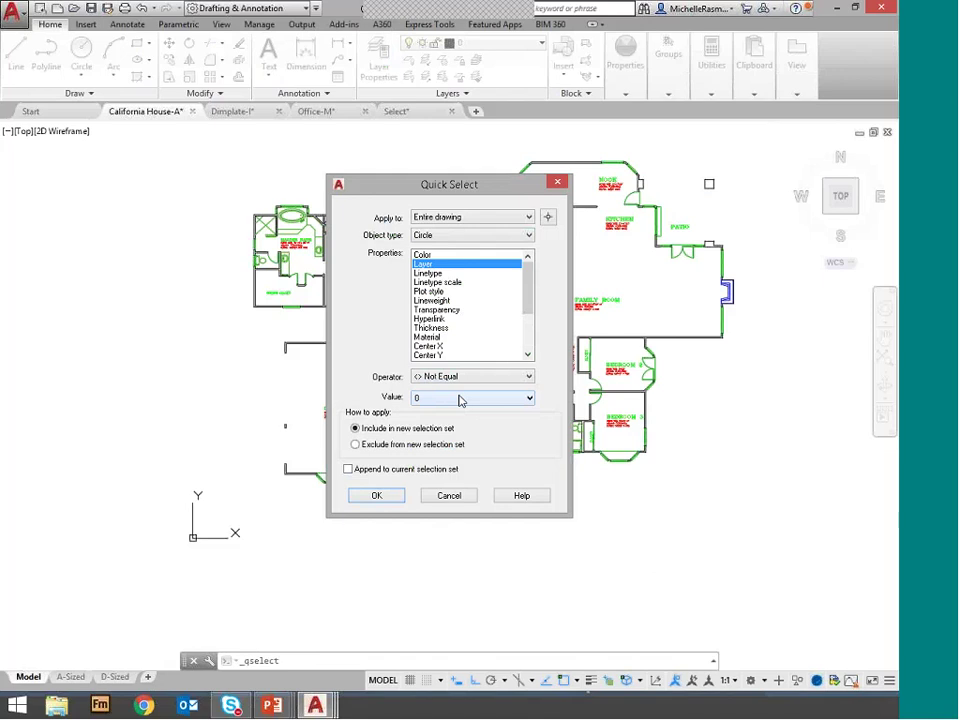
click(518, 401)
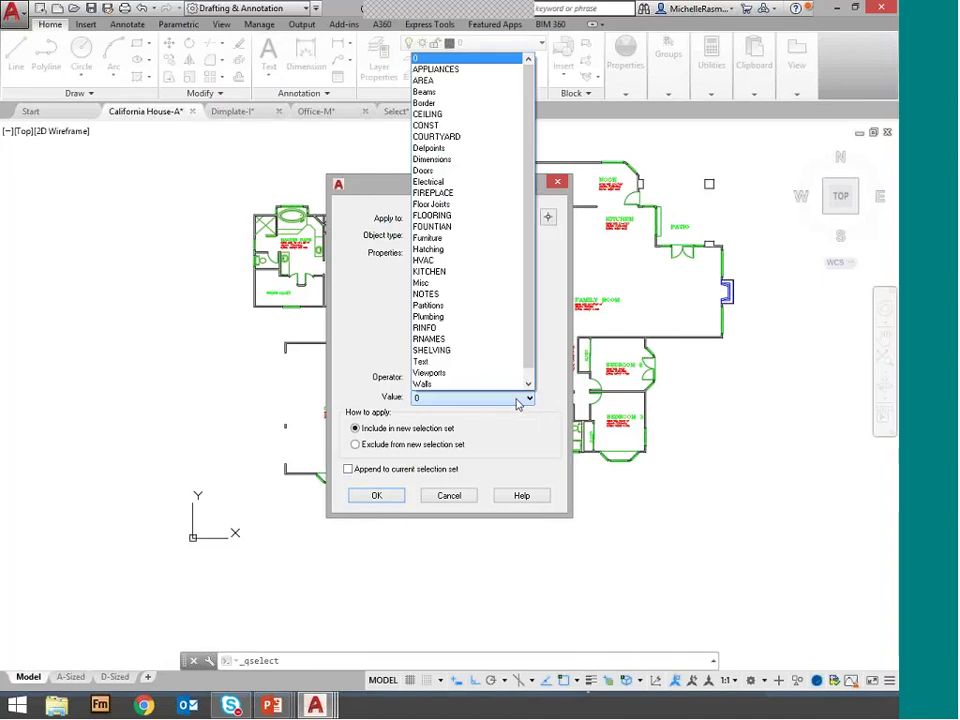
click(465, 226)
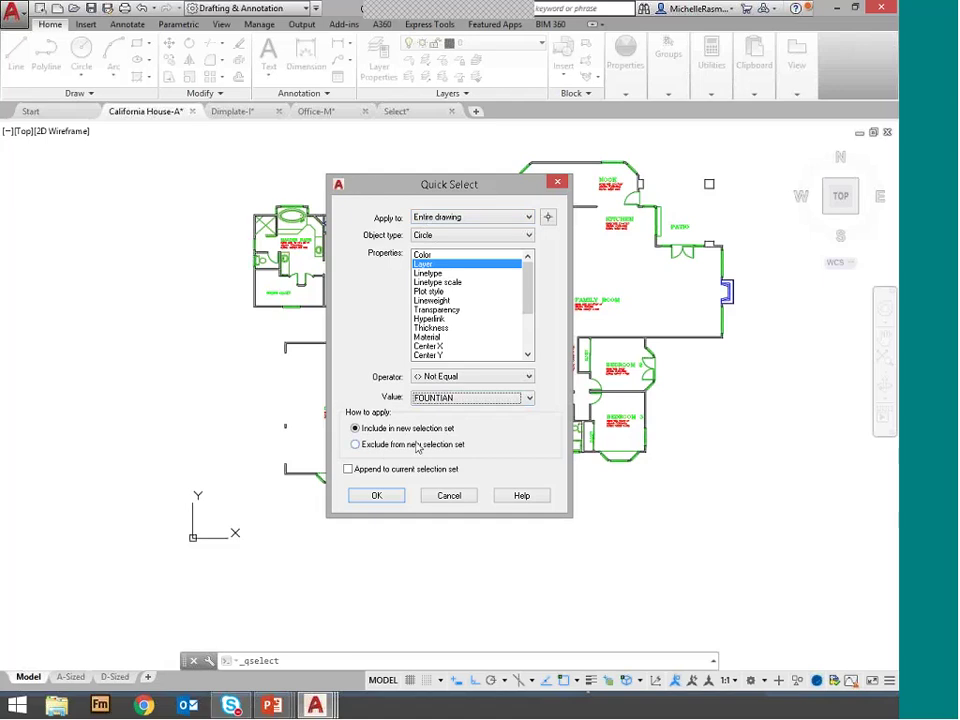
click(376, 496)
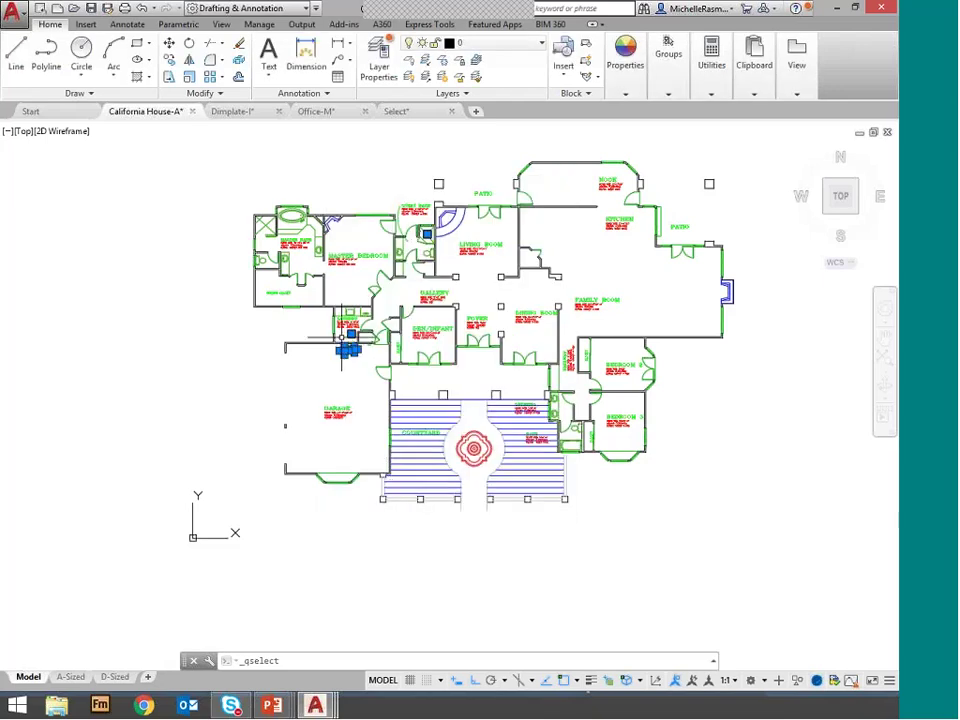
Inspect the selected circles near the laundry, garage and guest bath shower, compare with the courtyard fountain, and clear the selection.
scroll(345, 349, up, 8)
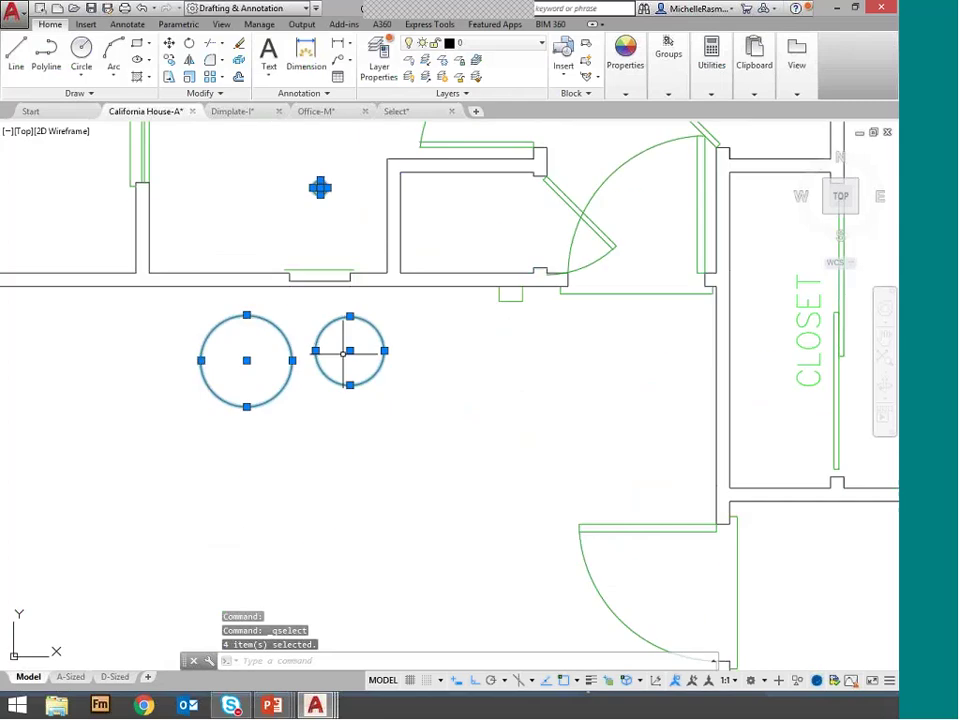
scroll(345, 349, down, 2)
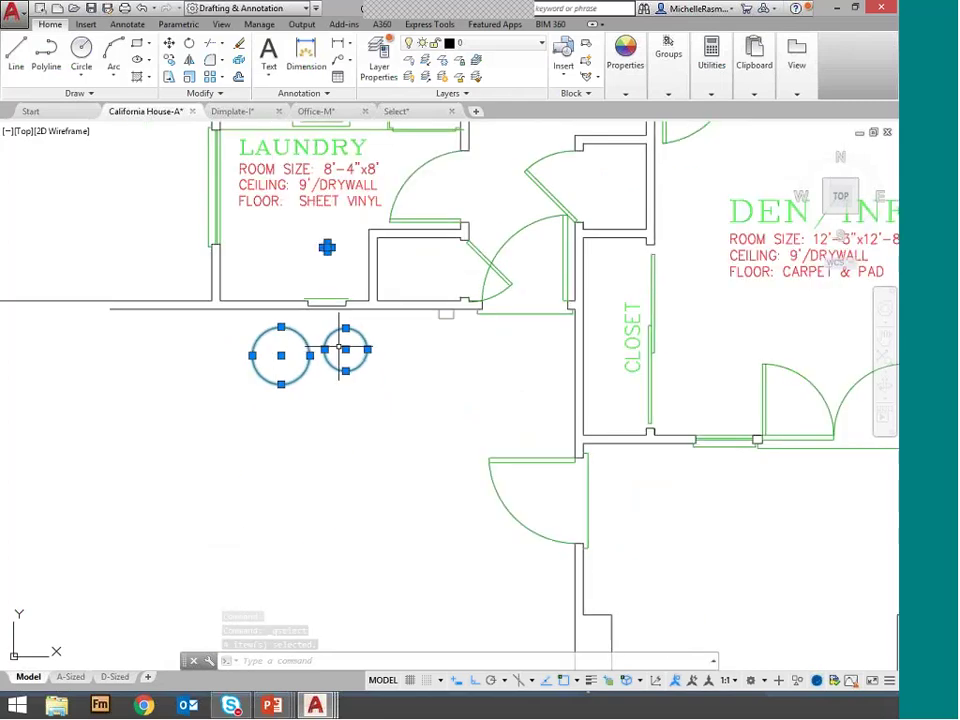
scroll(345, 349, down, 5)
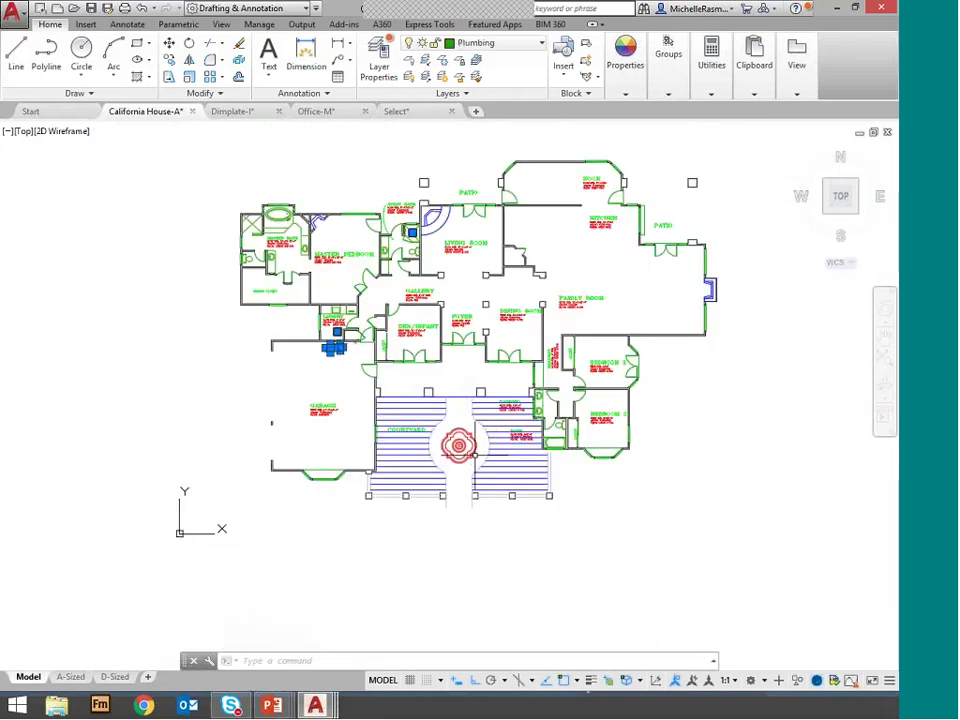
scroll(413, 234, up, 7)
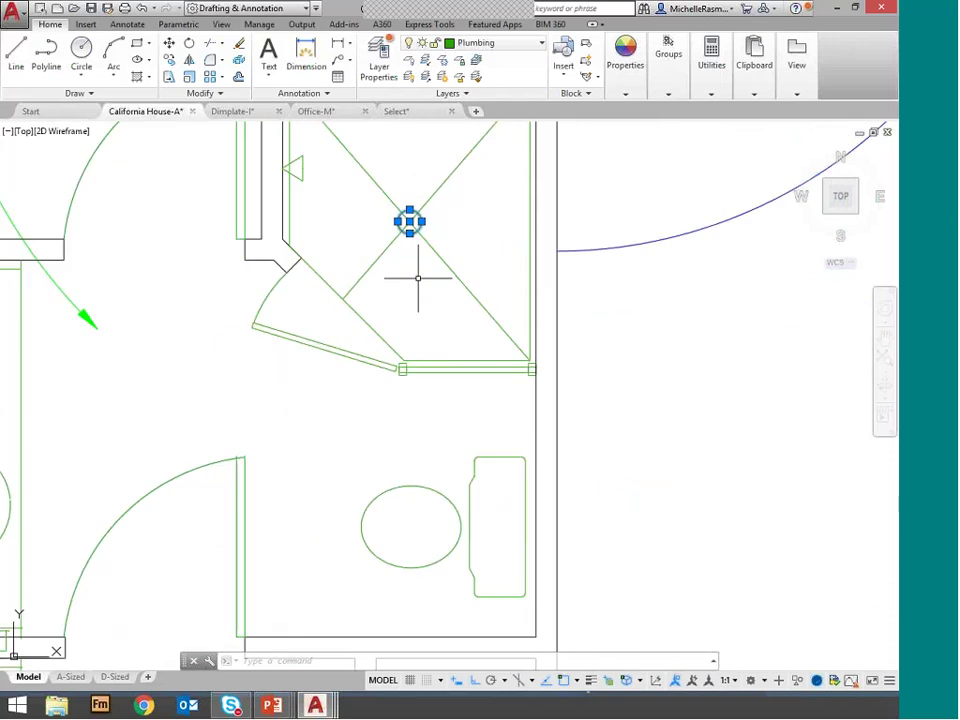
scroll(414, 274, down, 2)
scroll(416, 266, down, 4)
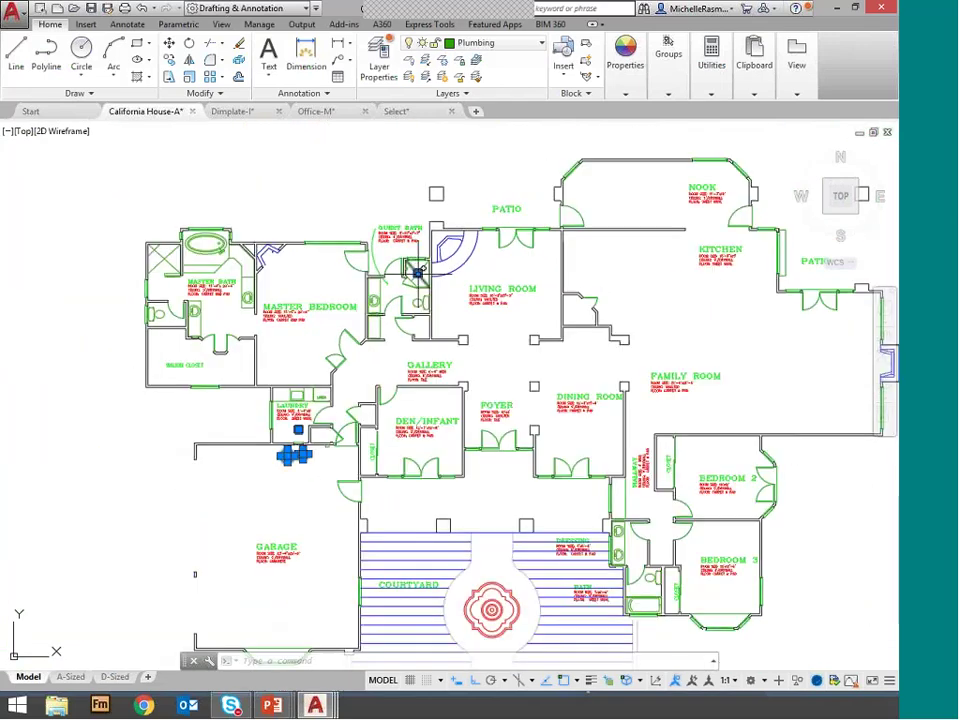
scroll(415, 255, up, 8)
scroll(417, 247, up, 4)
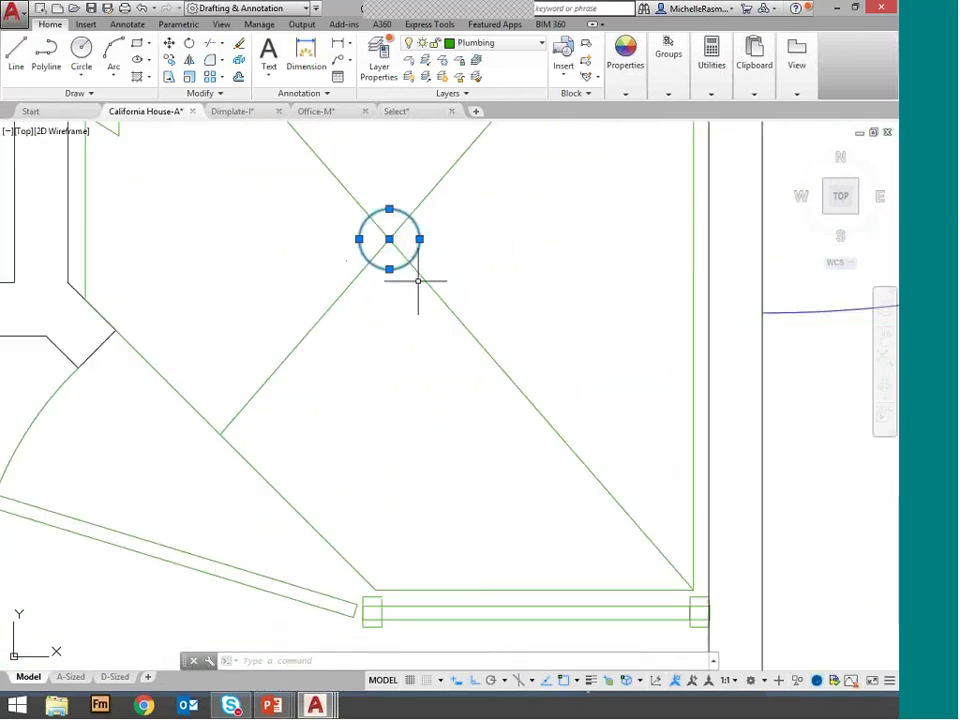
scroll(415, 255, down, 4)
scroll(415, 255, down, 6)
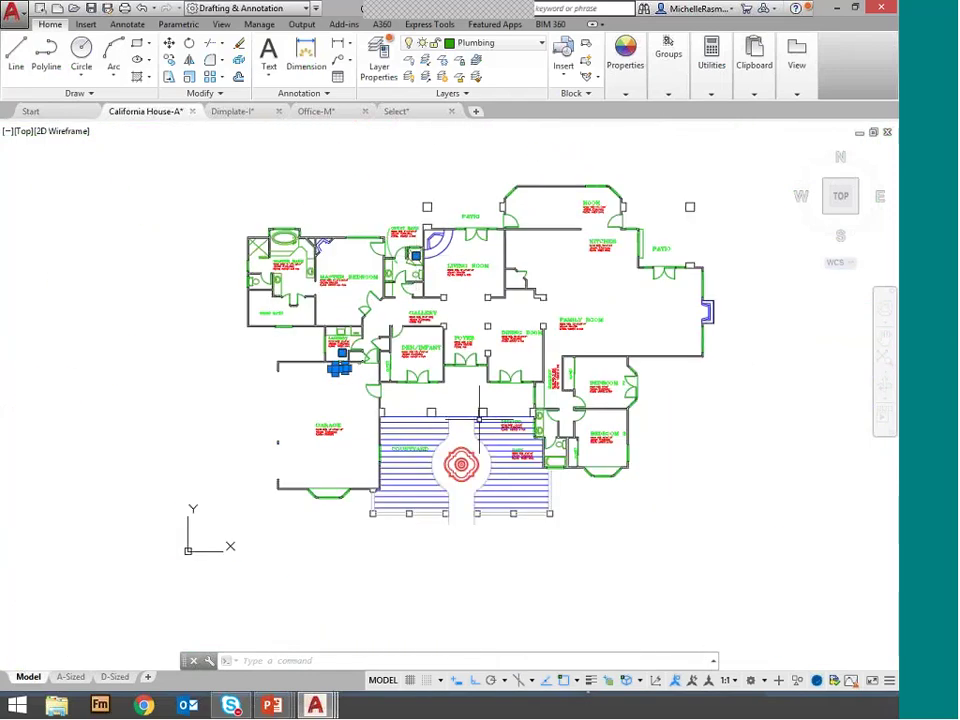
key(Escape)
key(Escape)
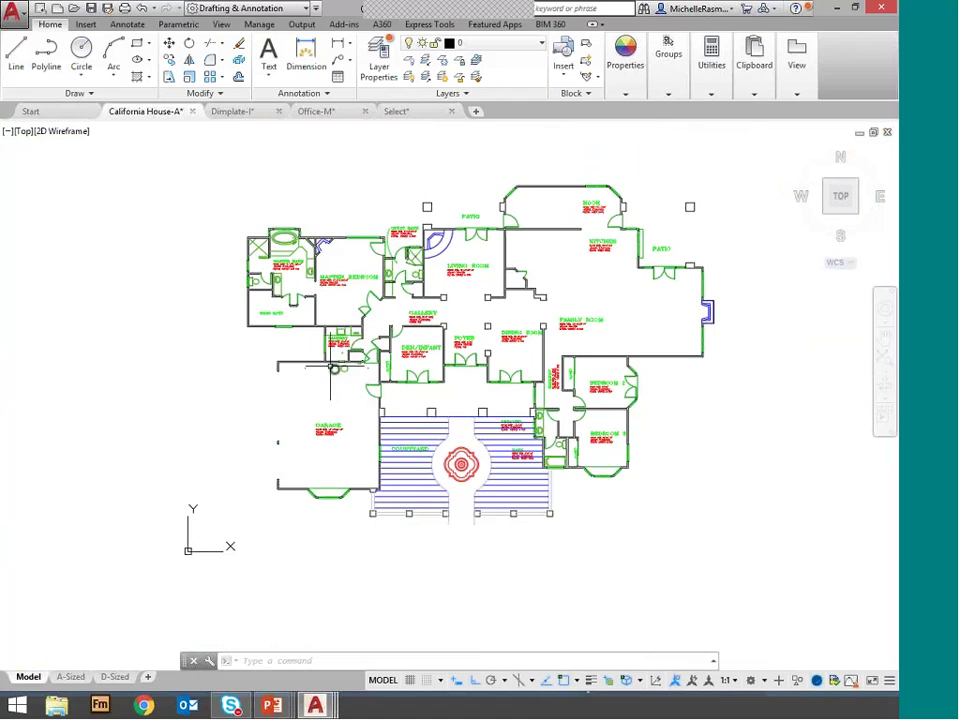
Check the radius of the larger circle below the laundry in its Quick Properties, close them and deselect the circle.
right_click(331, 369)
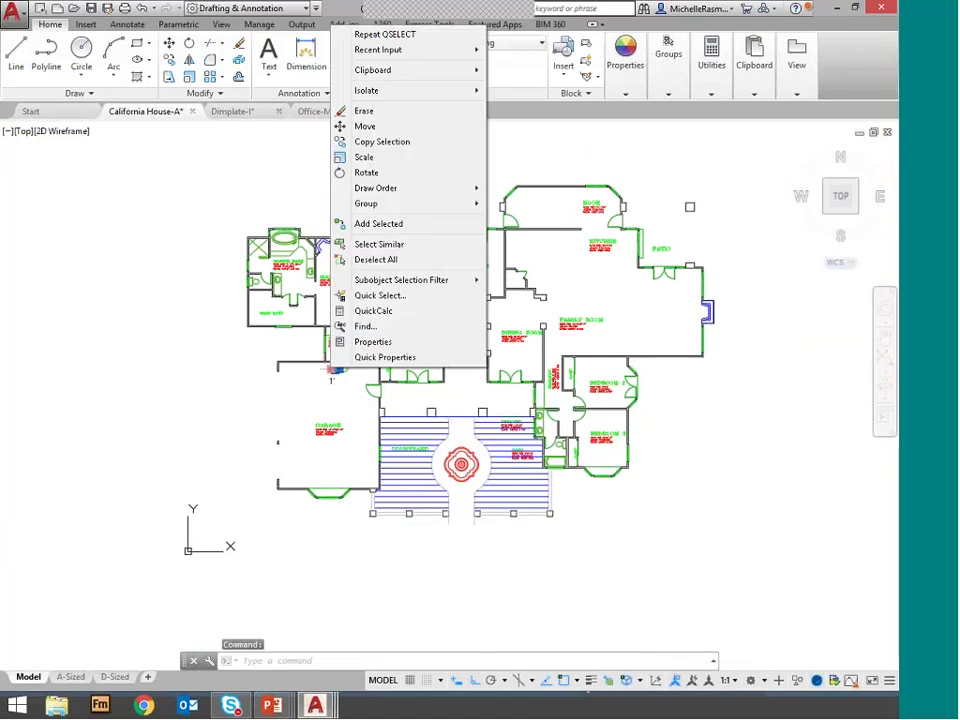
click(385, 357)
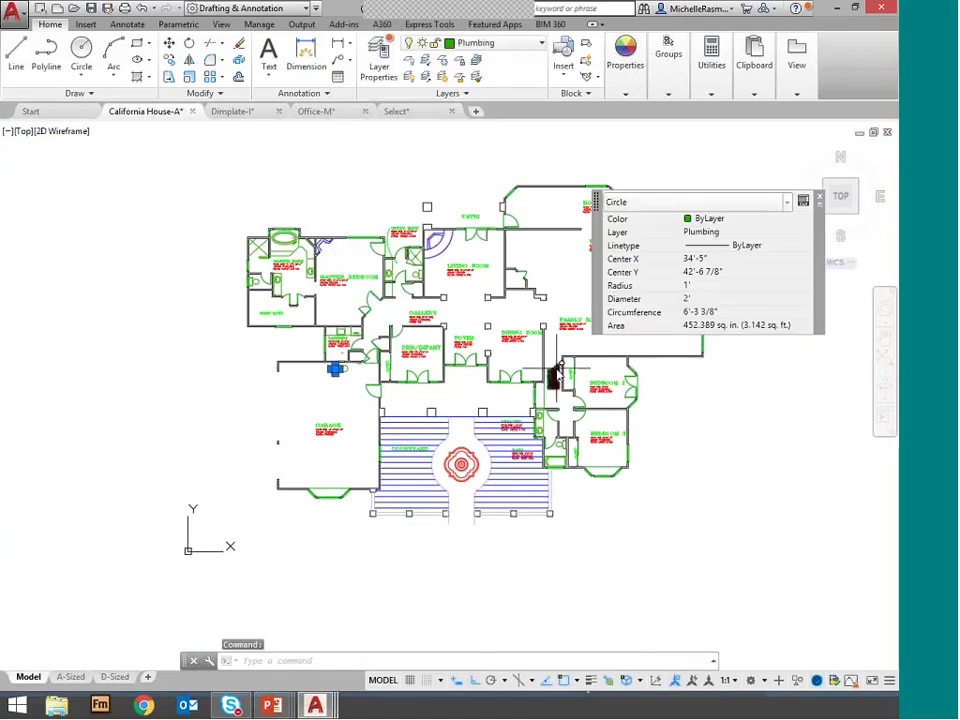
click(698, 287)
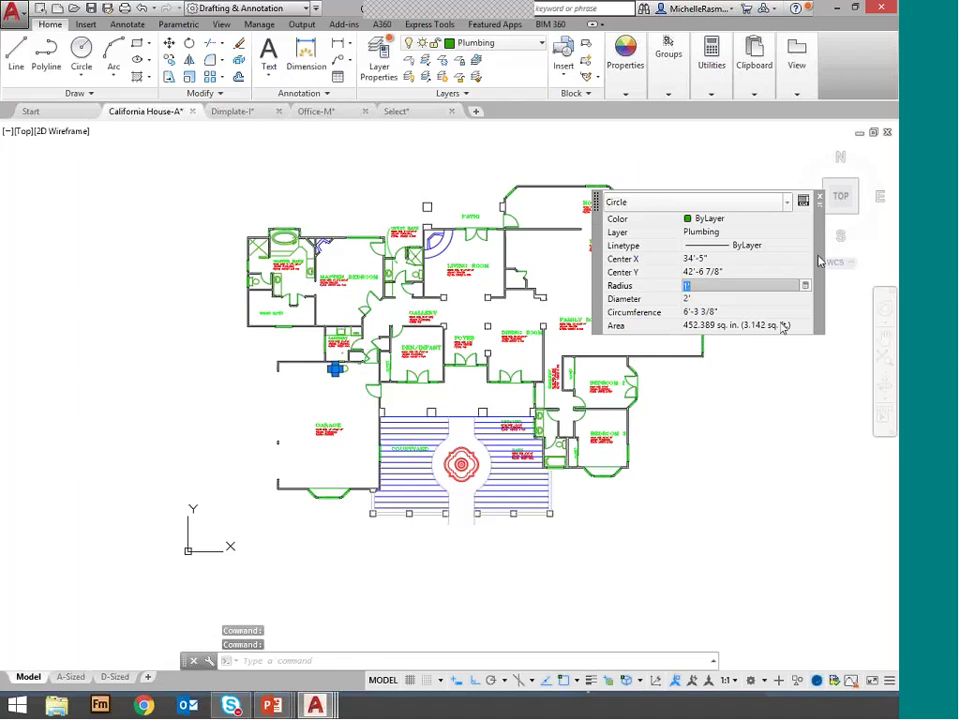
click(820, 197)
key(Escape)
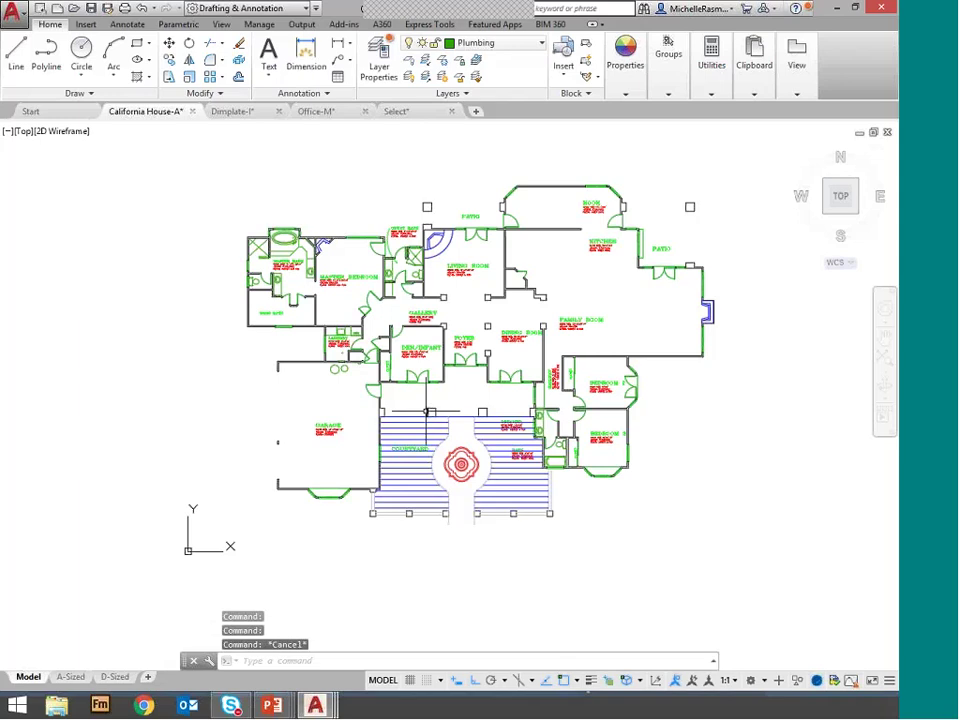
key(Escape)
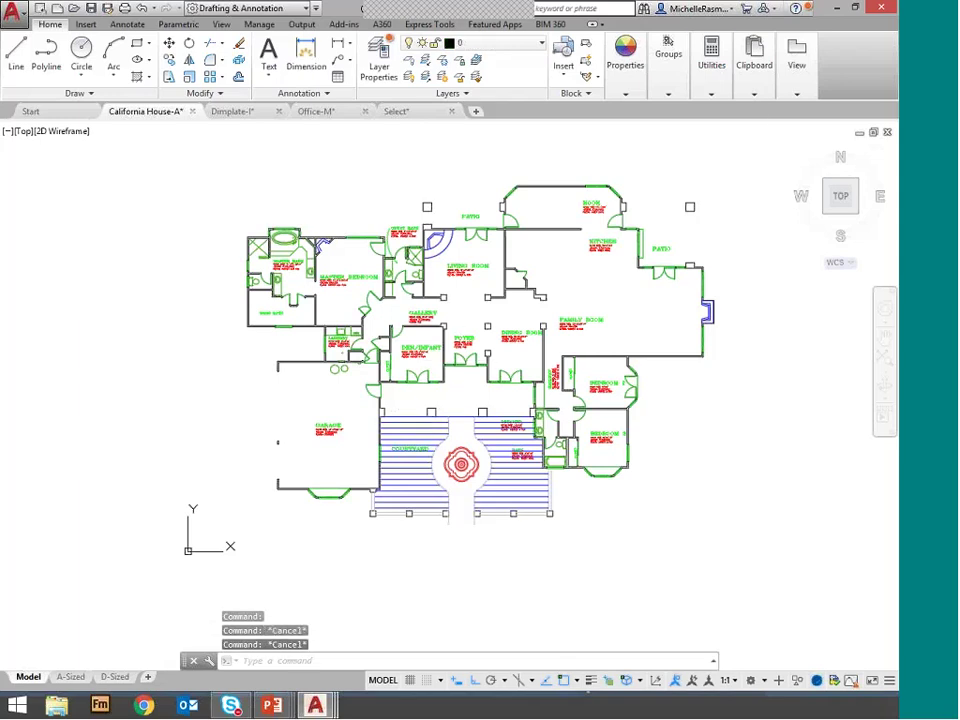
Start Quick Select again on the entire drawing and set the object type to Circle.
click(711, 60)
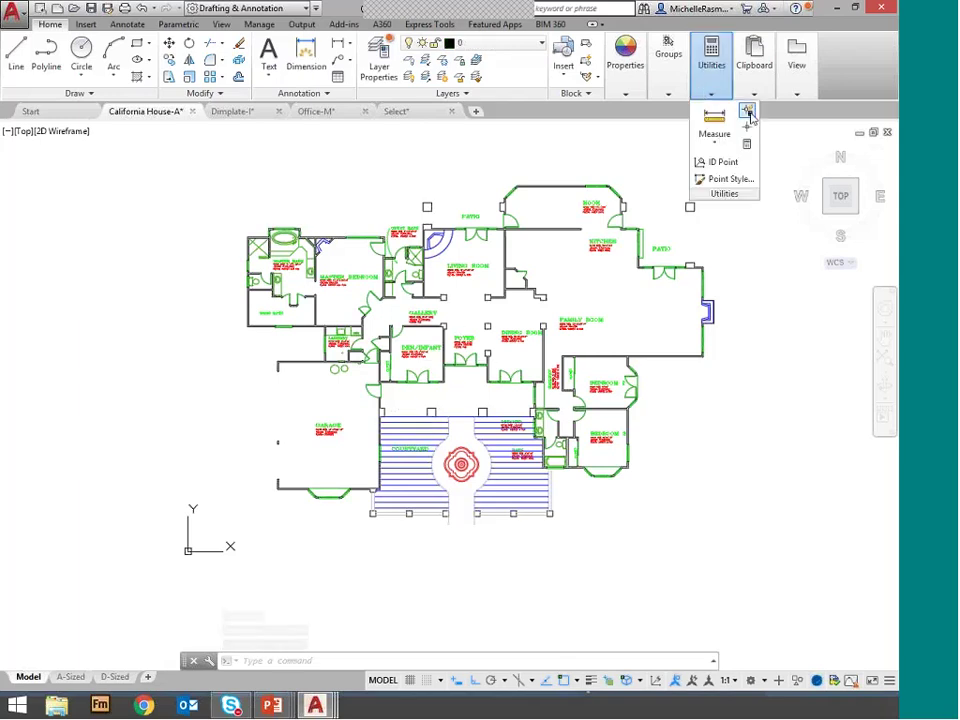
click(748, 114)
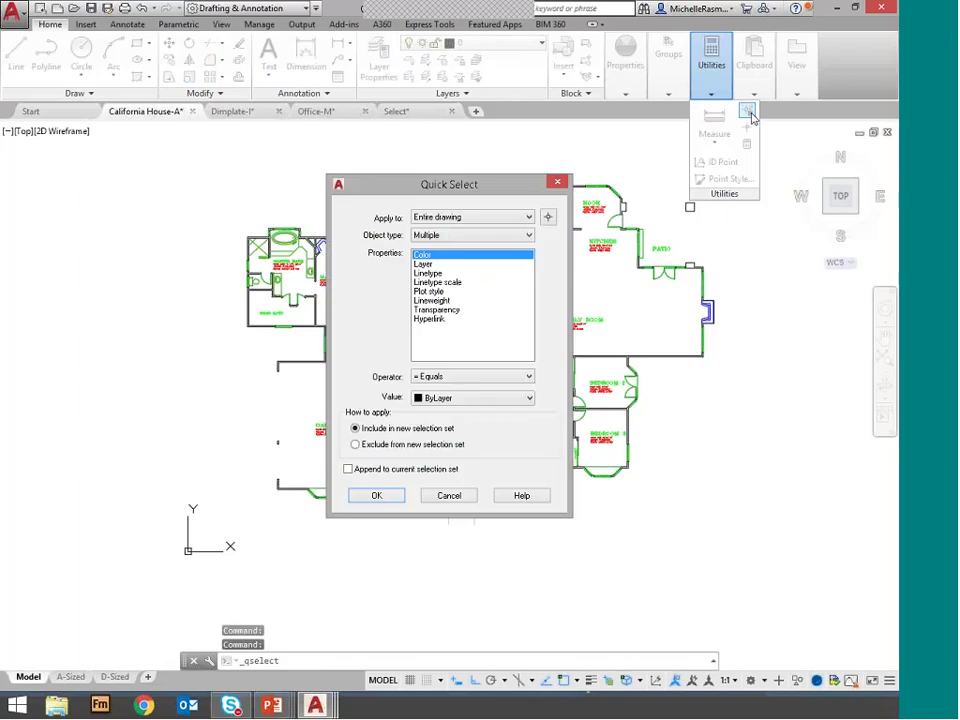
click(490, 238)
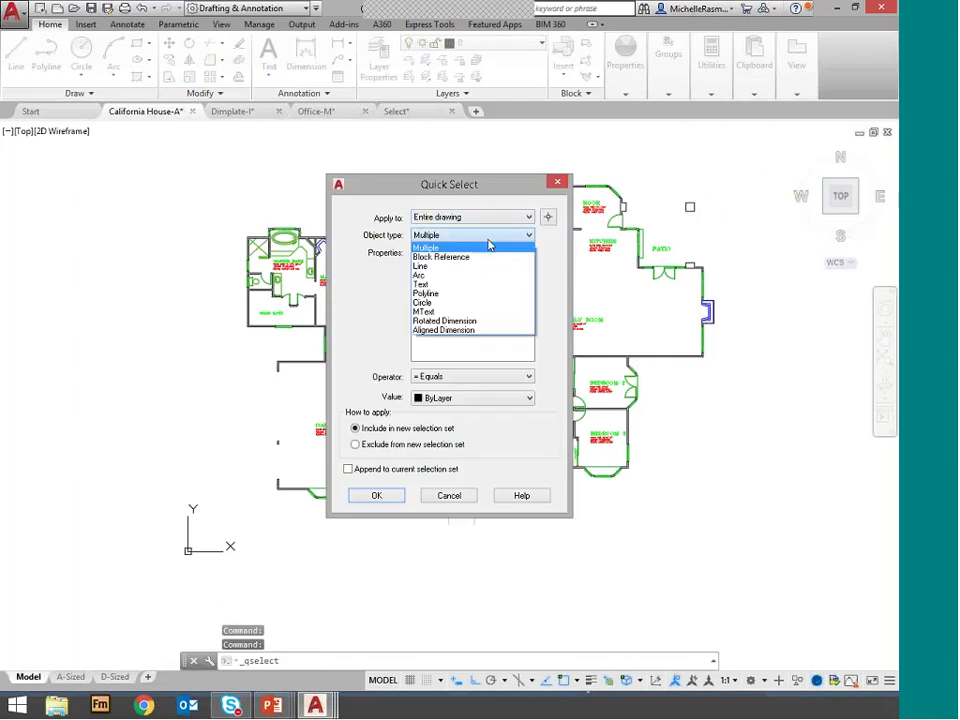
click(448, 304)
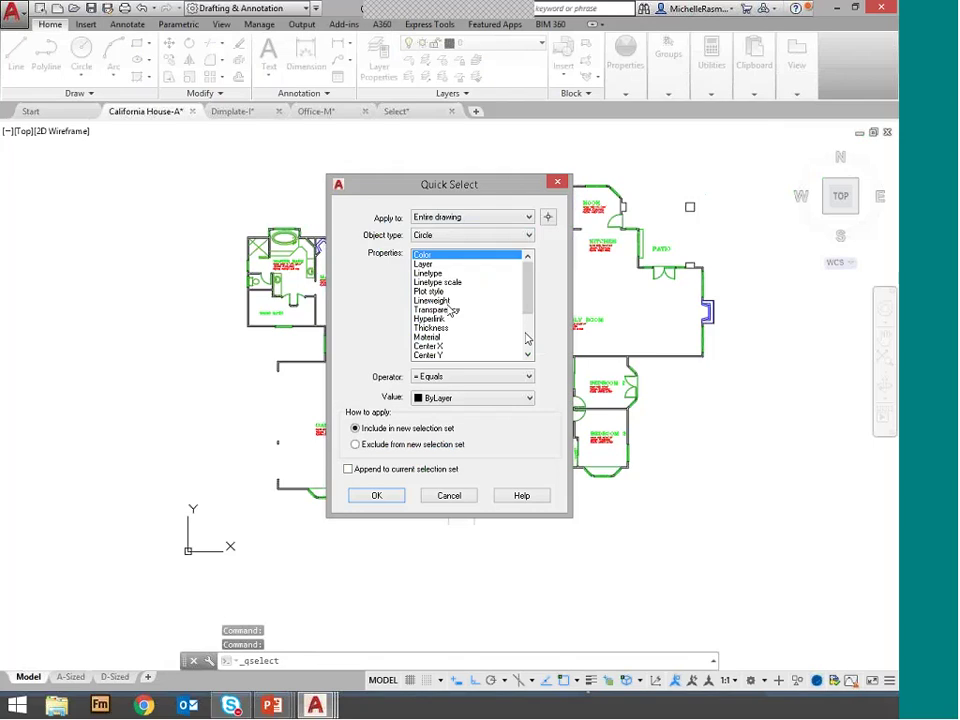
Select the circles whose Radius Equals 1' and clear the resulting selection.
scroll(530, 339, down, 2)
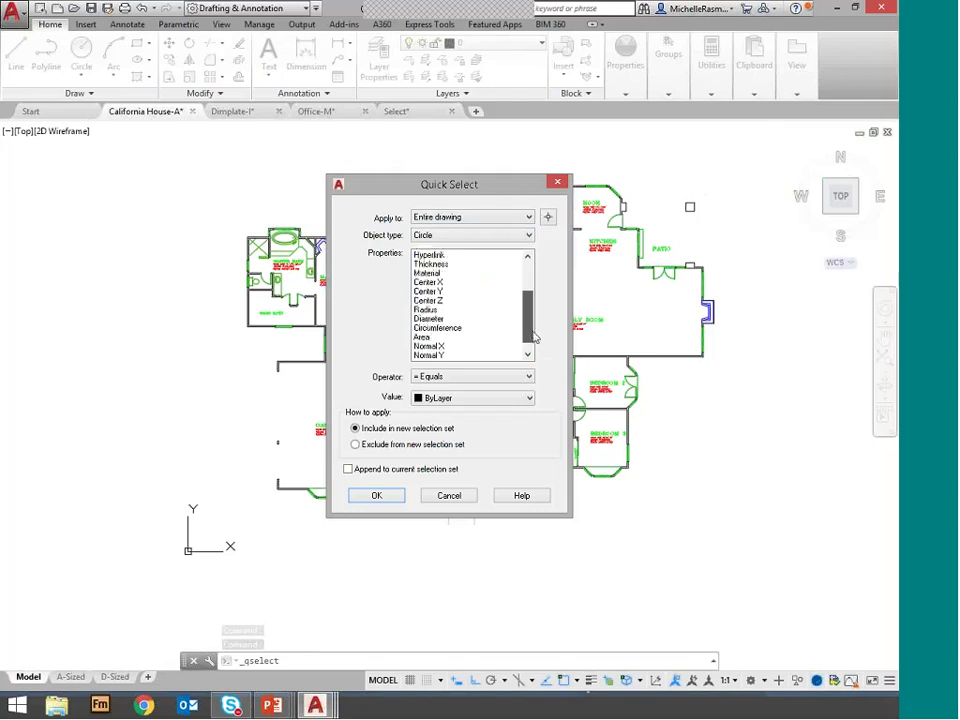
scroll(532, 340, down, 1)
click(428, 301)
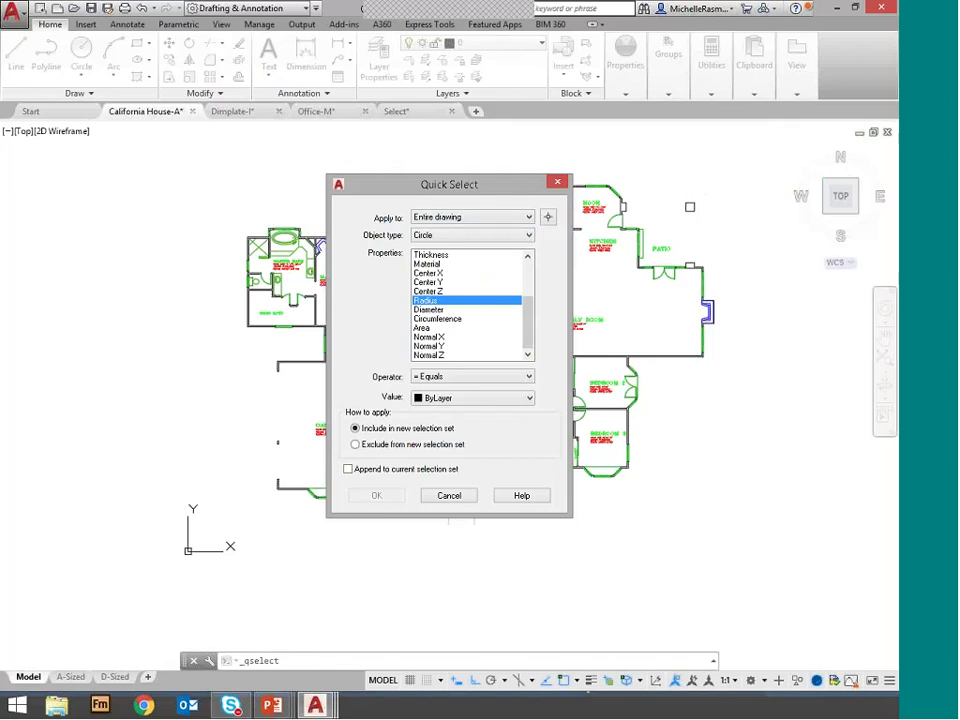
click(460, 401)
text(1)
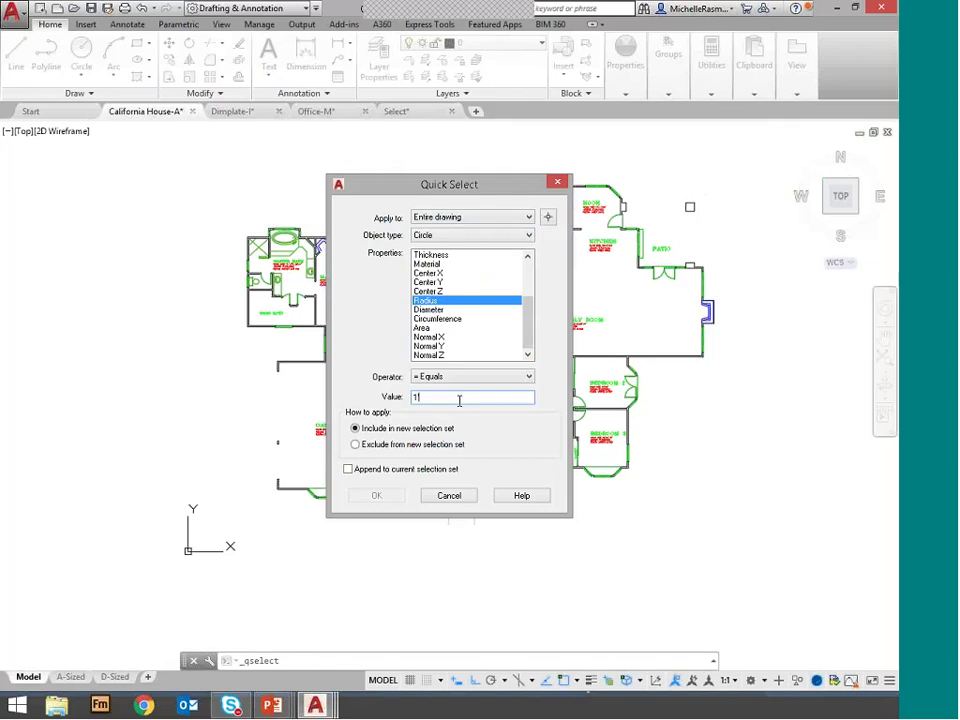
click(377, 496)
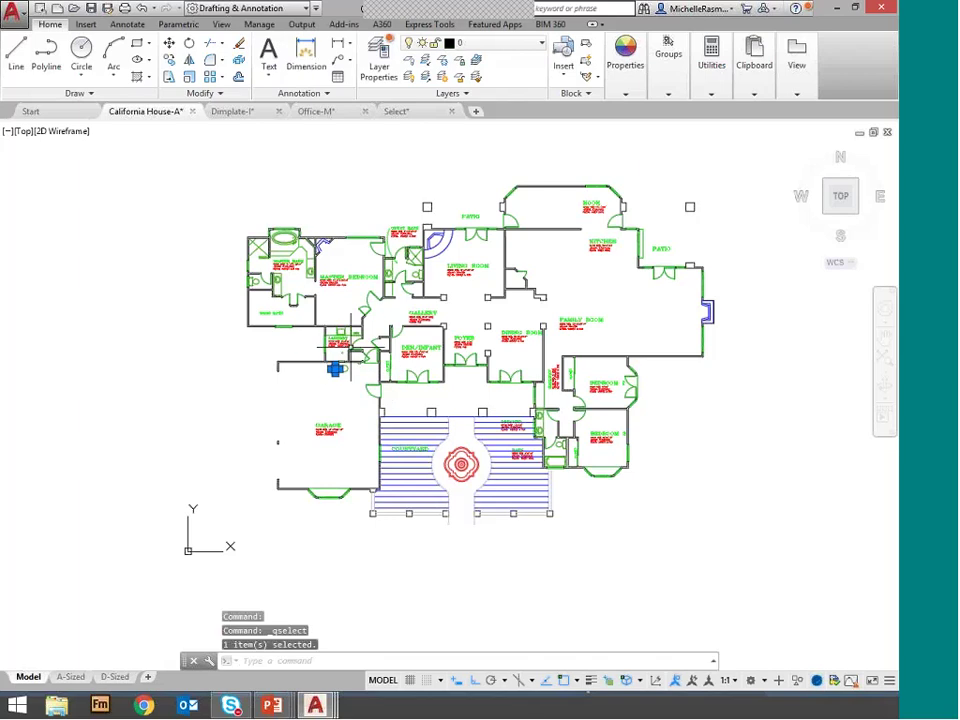
key(Escape)
key(Escape)
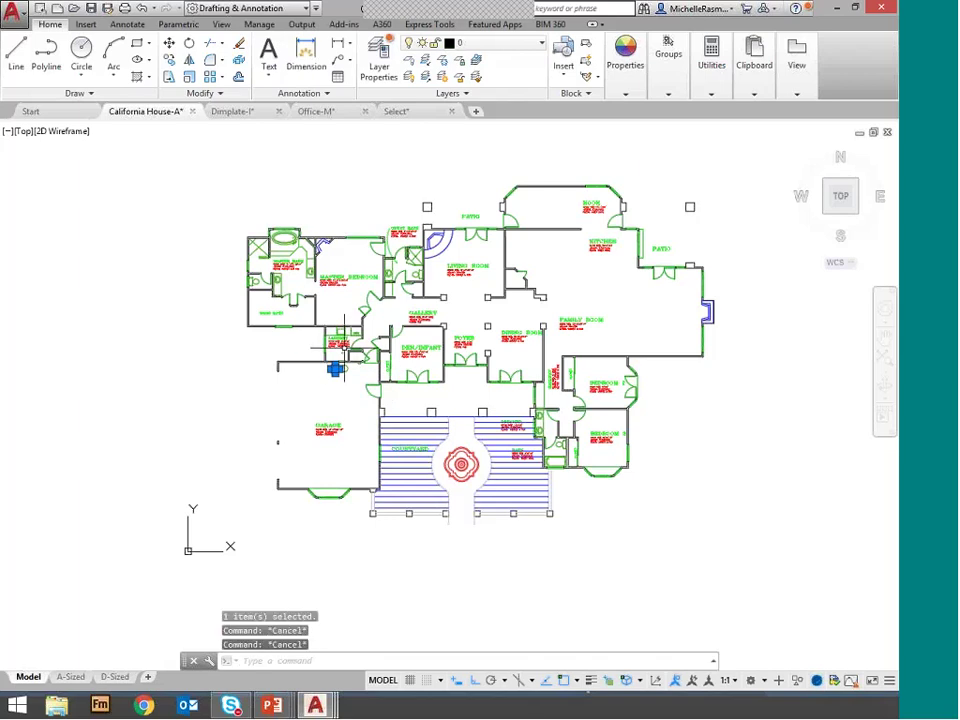
Try to quick-select circles across the entire drawing with Color Less than ByLayer.
click(712, 88)
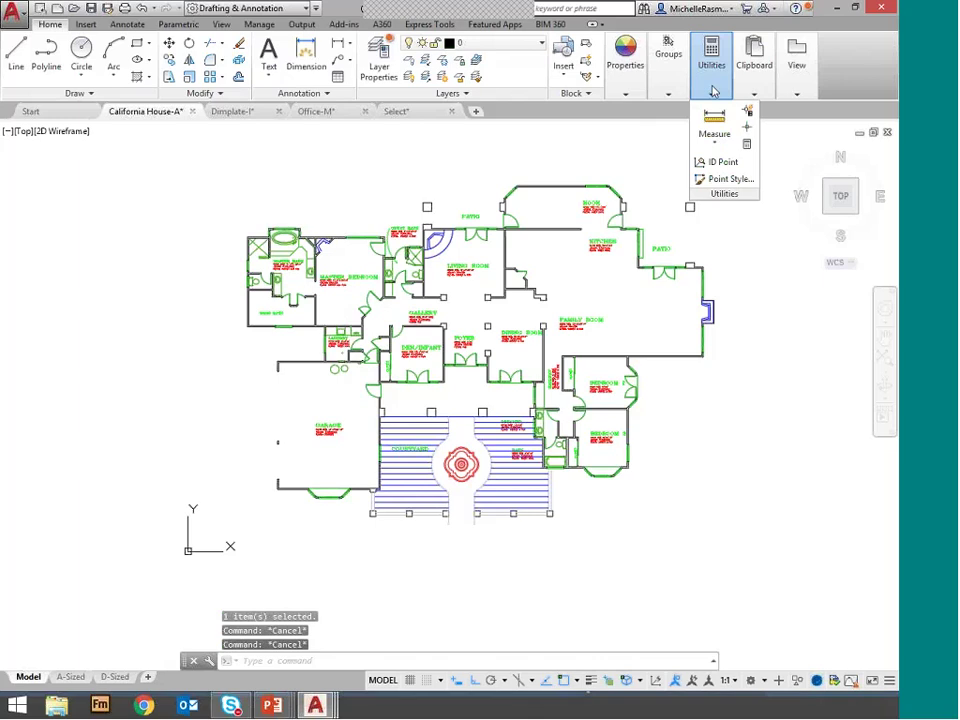
click(746, 127)
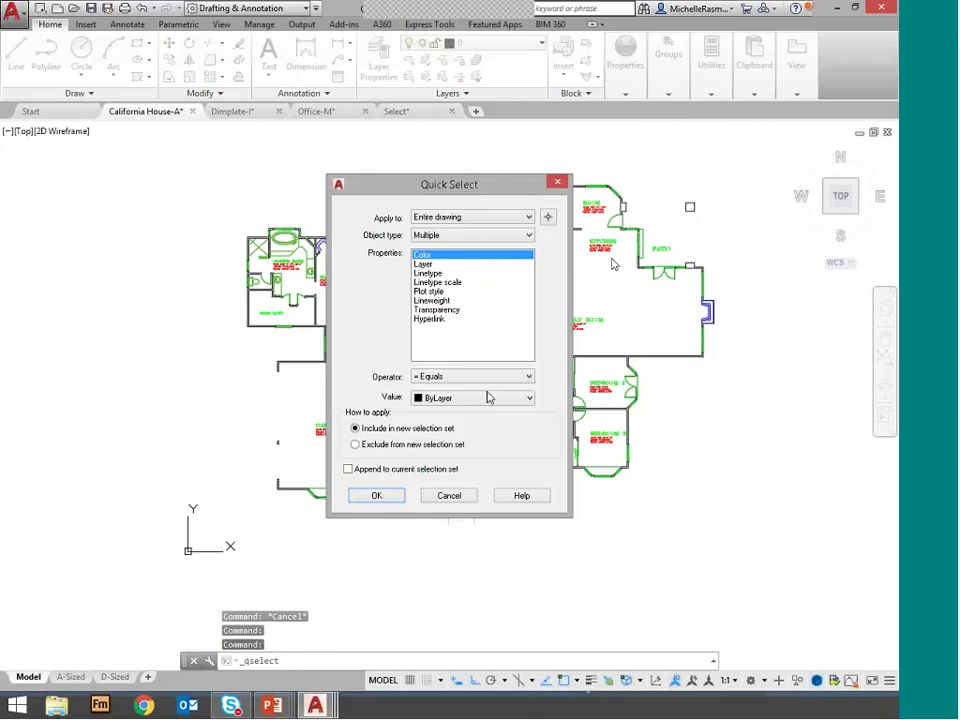
click(487, 234)
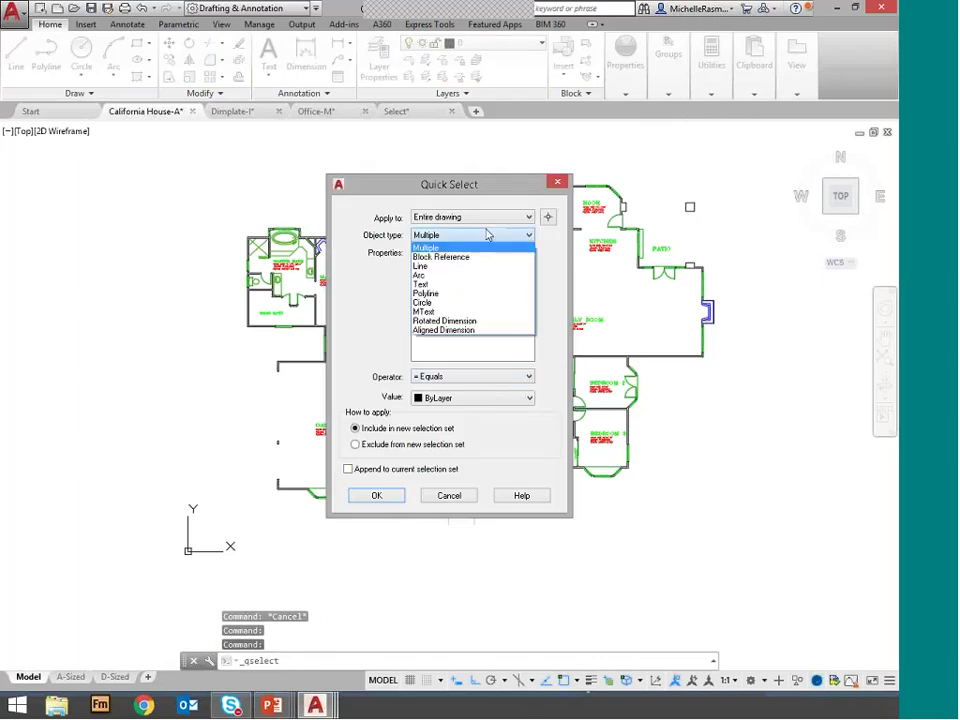
click(440, 302)
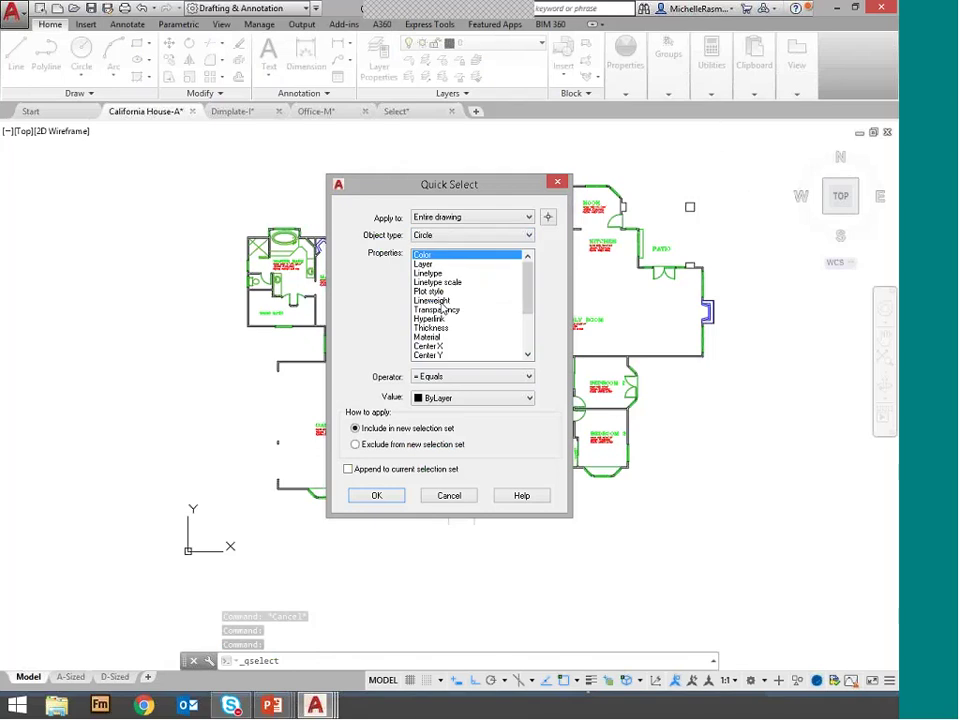
click(472, 377)
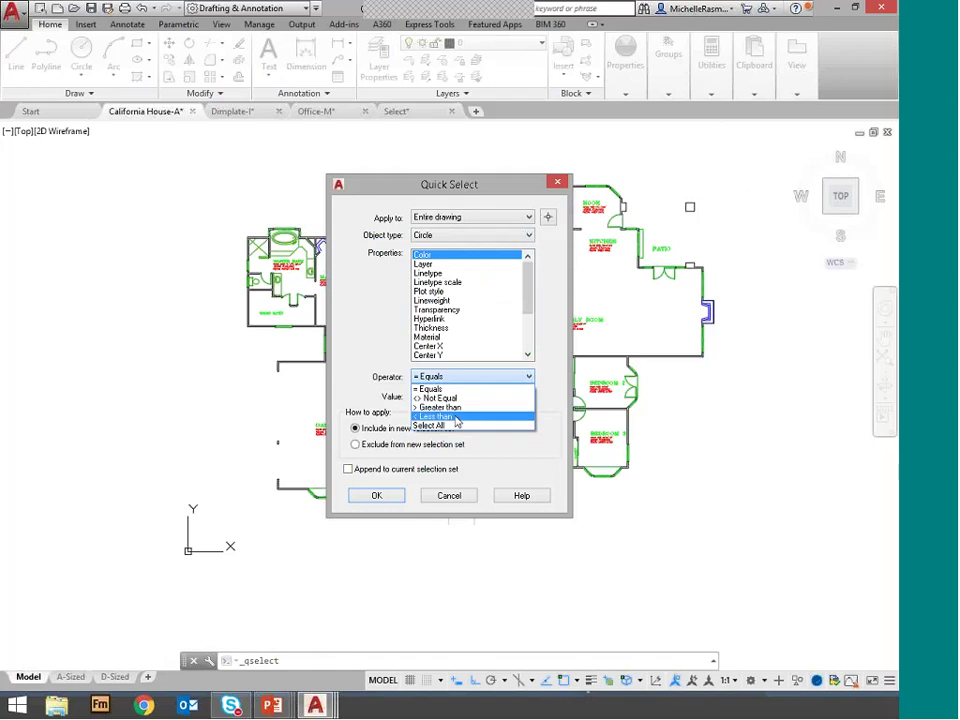
click(456, 417)
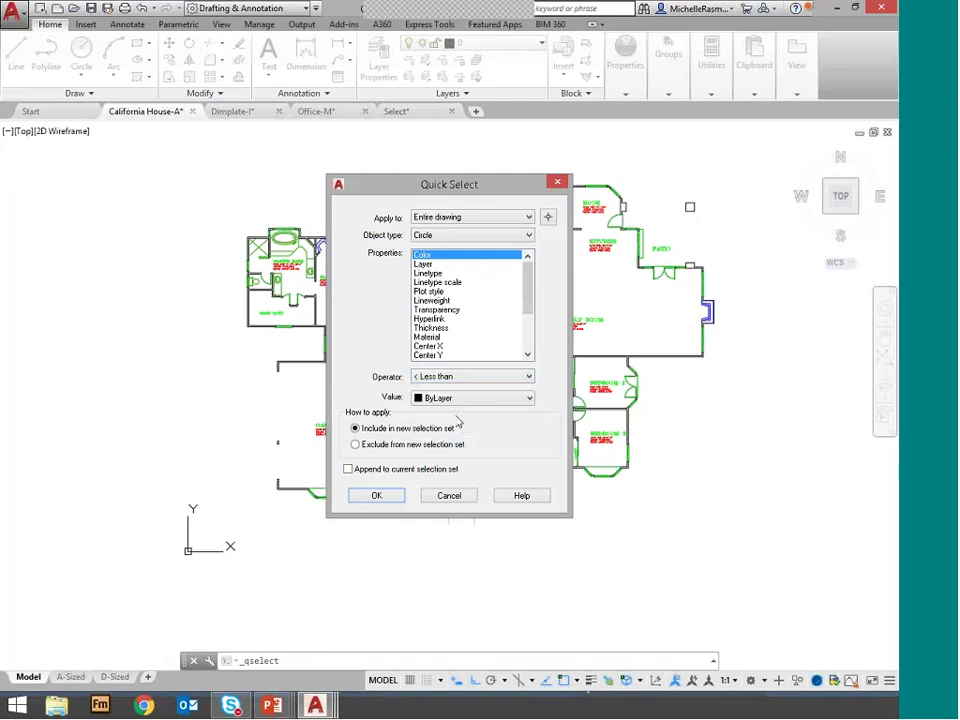
click(388, 494)
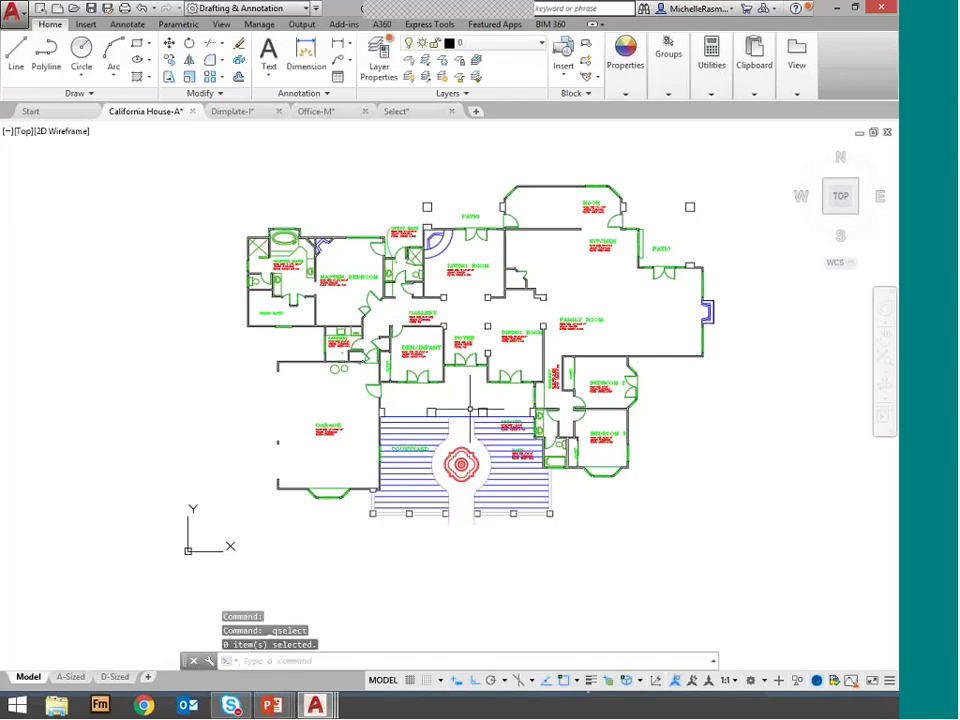
mouse_move(754, 60)
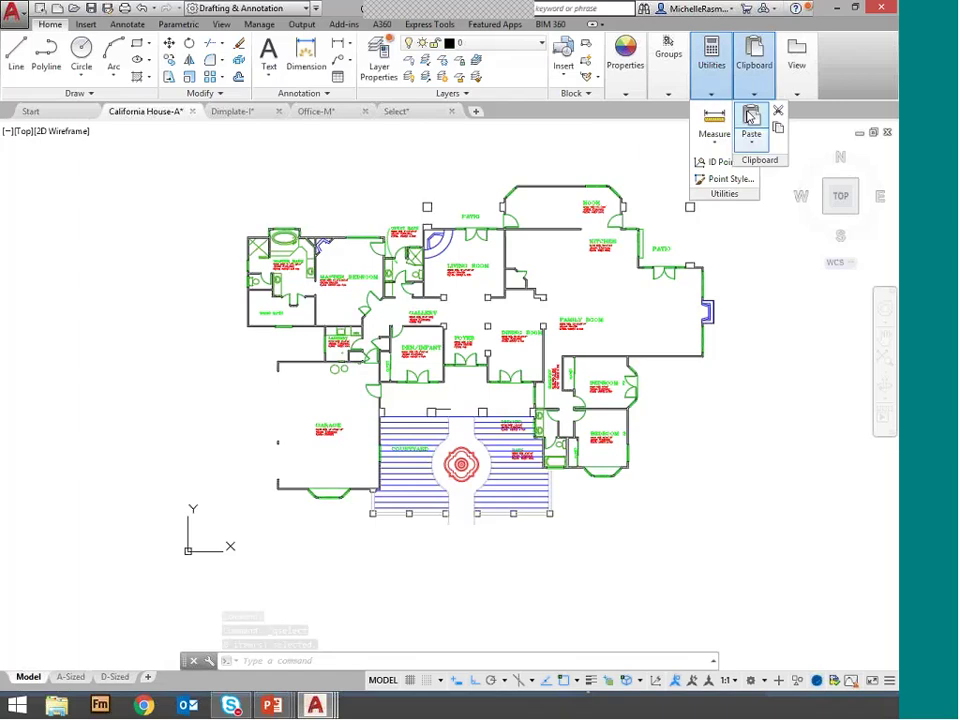
click(750, 117)
key(Escape)
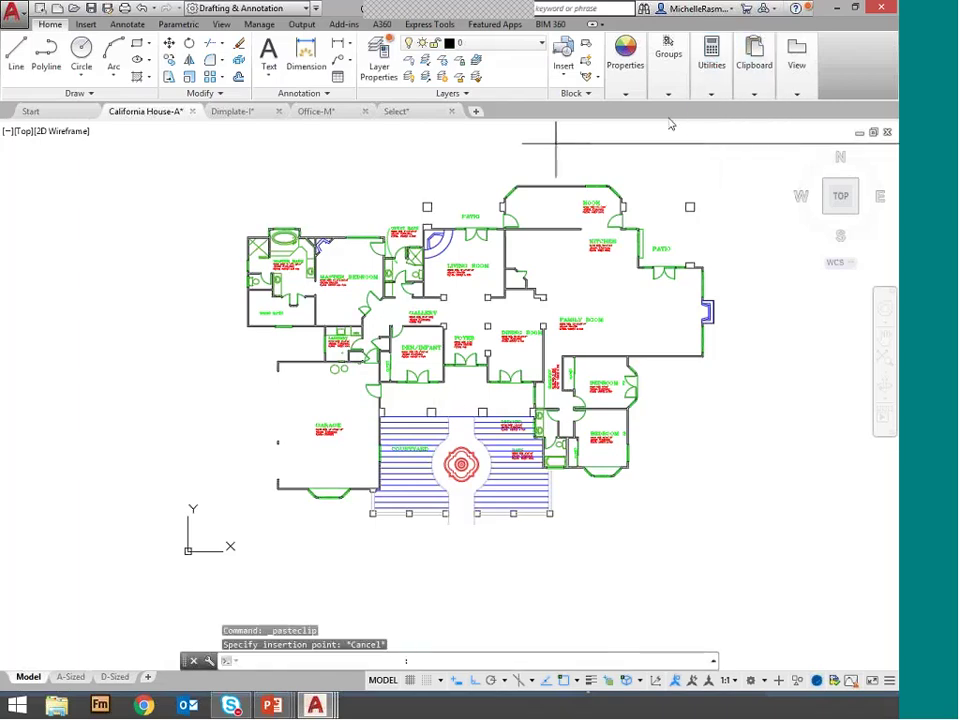
Quick-select all circles in the entire drawing whose Radius is Less than 2'.
mouse_move(702, 95)
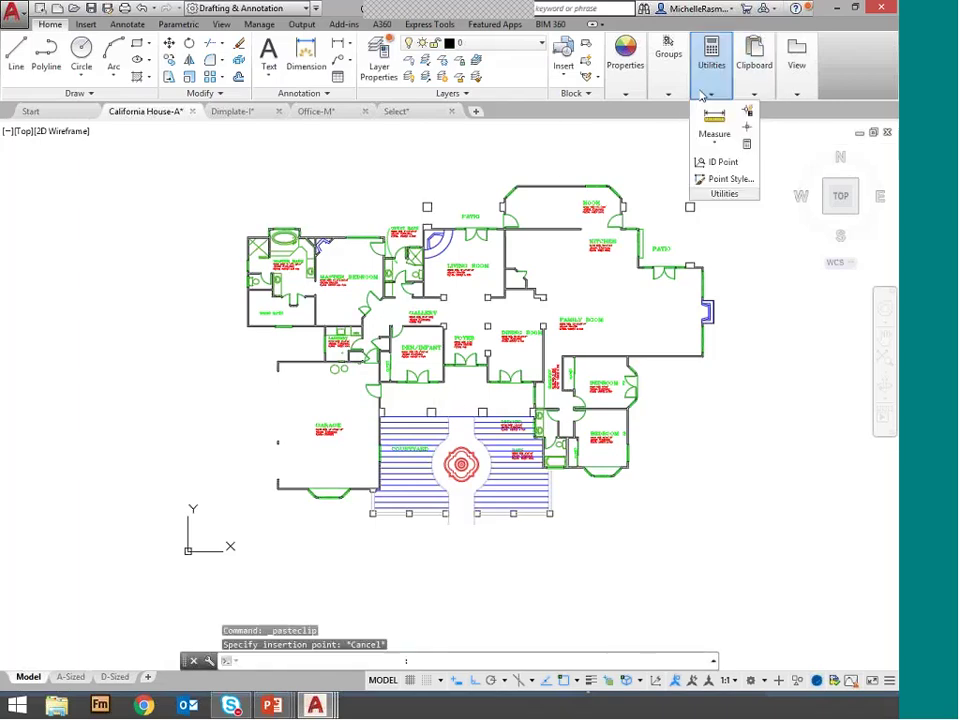
click(747, 112)
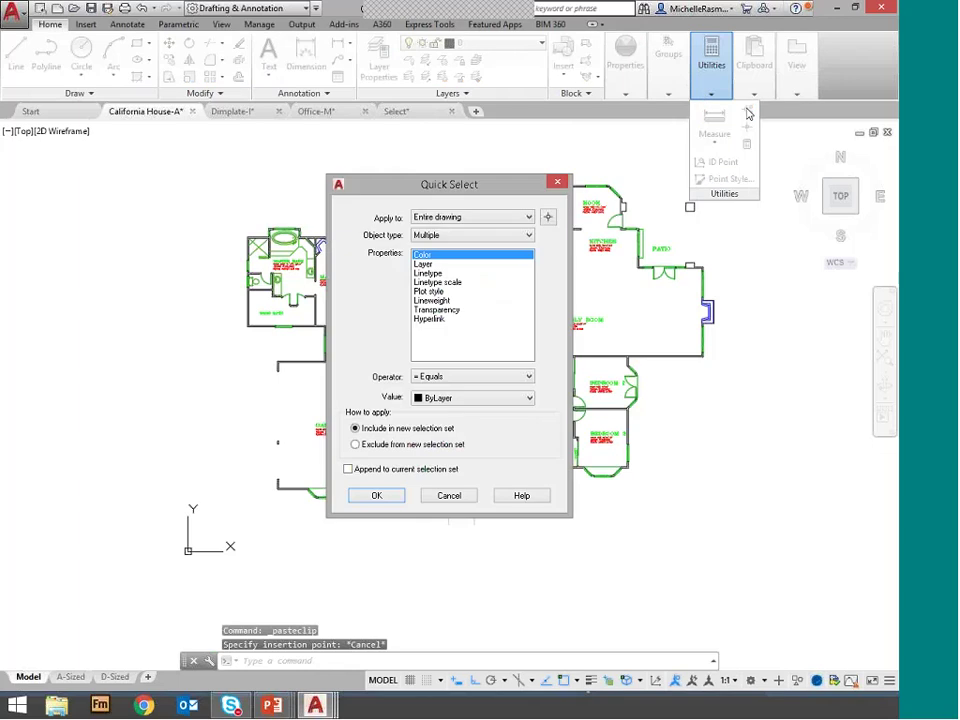
click(440, 236)
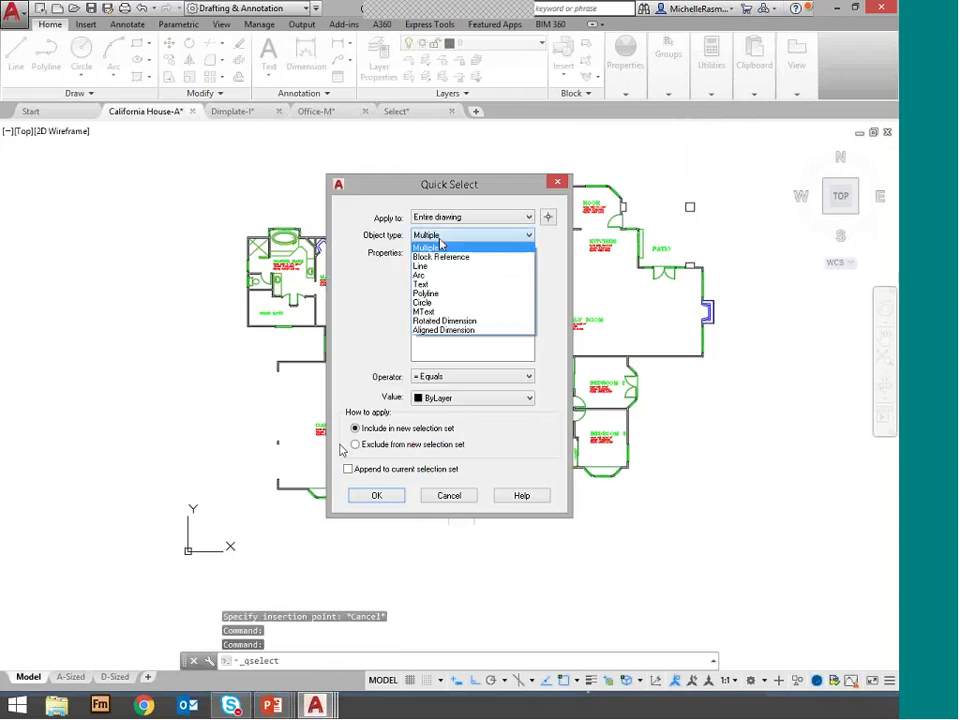
click(424, 302)
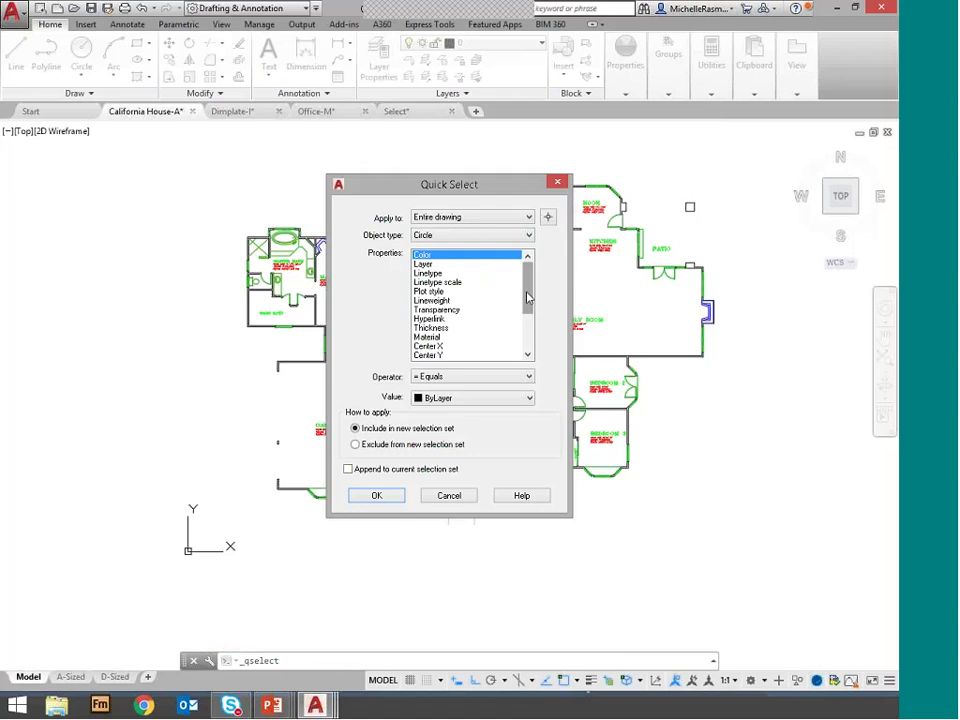
drag(527, 297, 533, 327)
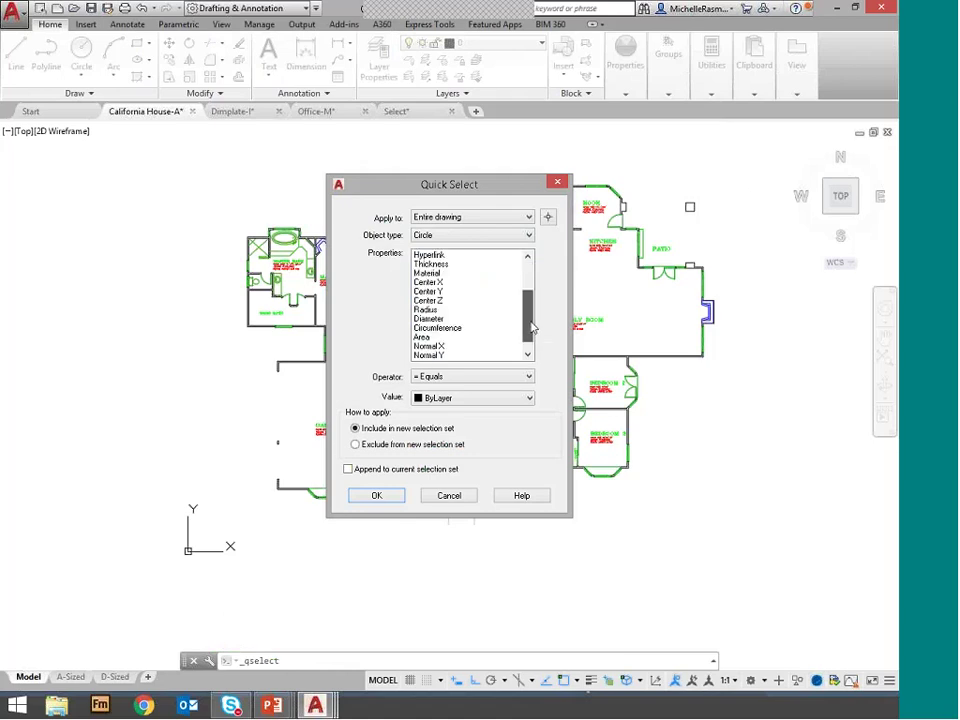
click(472, 377)
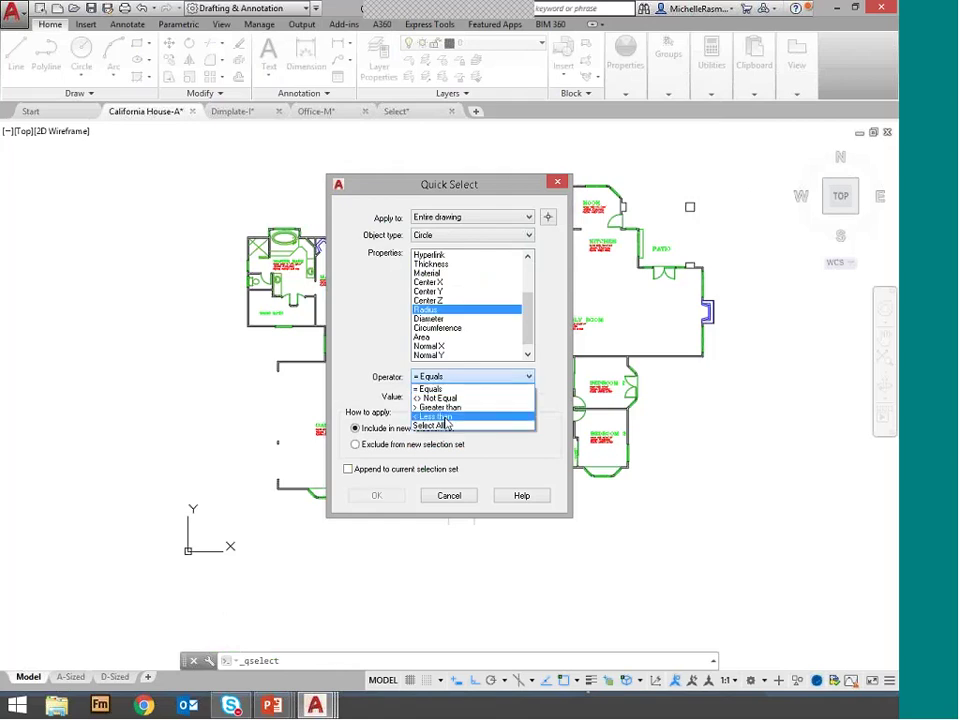
click(446, 418)
click(441, 397)
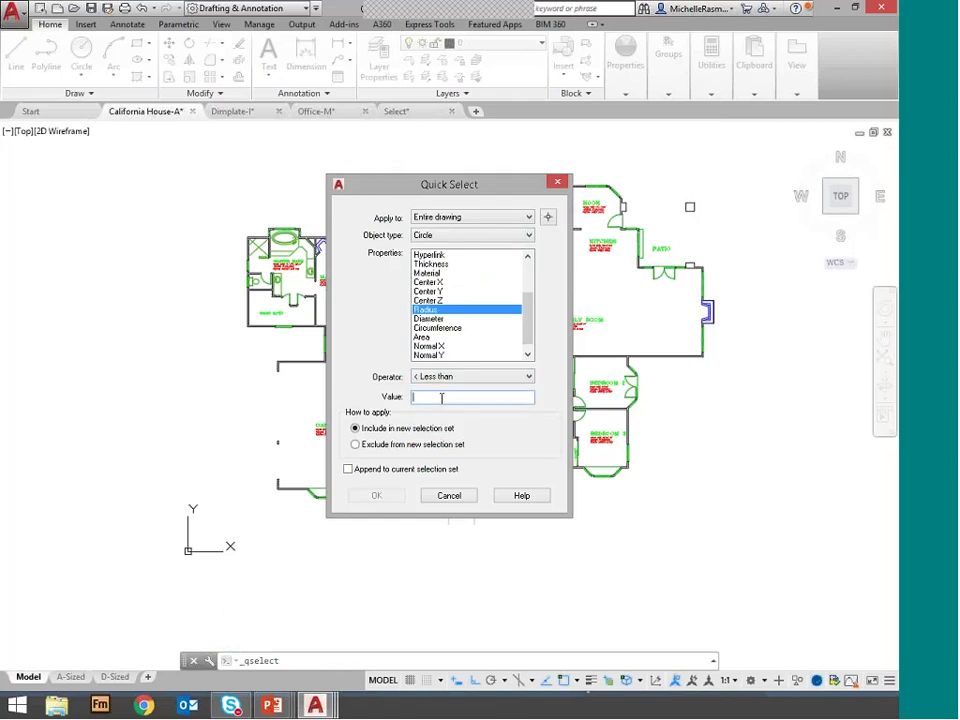
text(2)
click(376, 495)
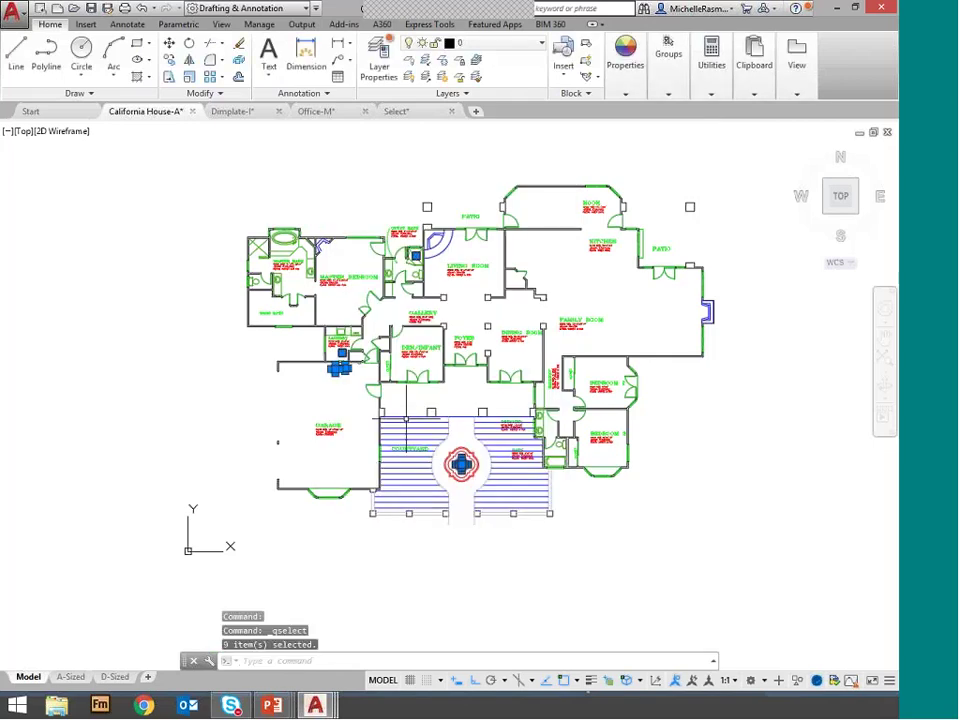
Inspect the selected circles in the courtyard fountain up close and return to the whole floor plan.
scroll(462, 463, up, 6)
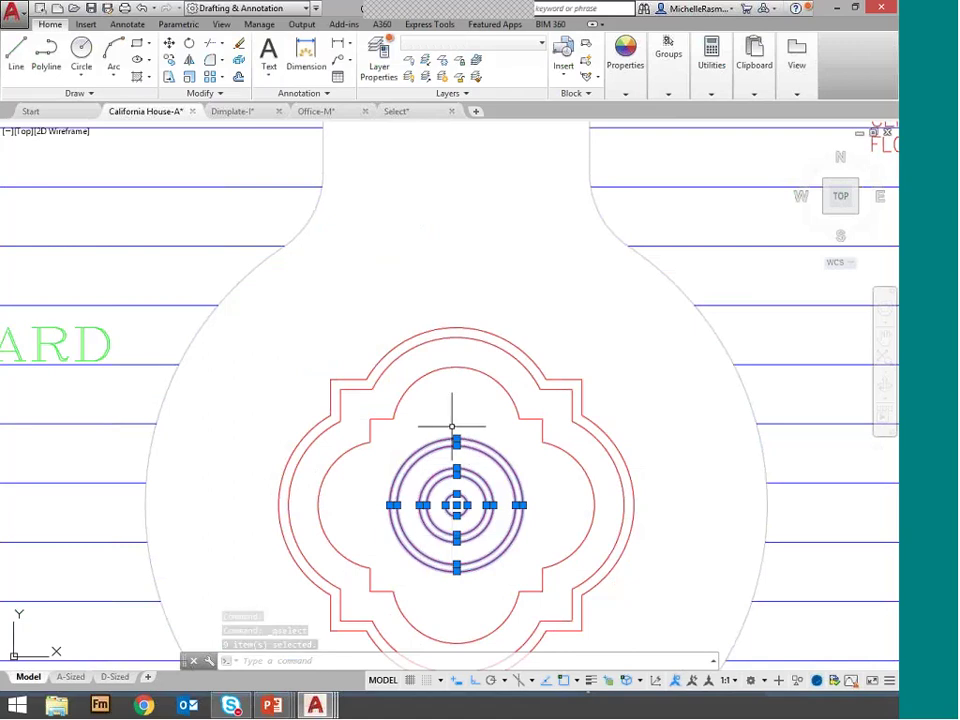
scroll(452, 425, down, 8)
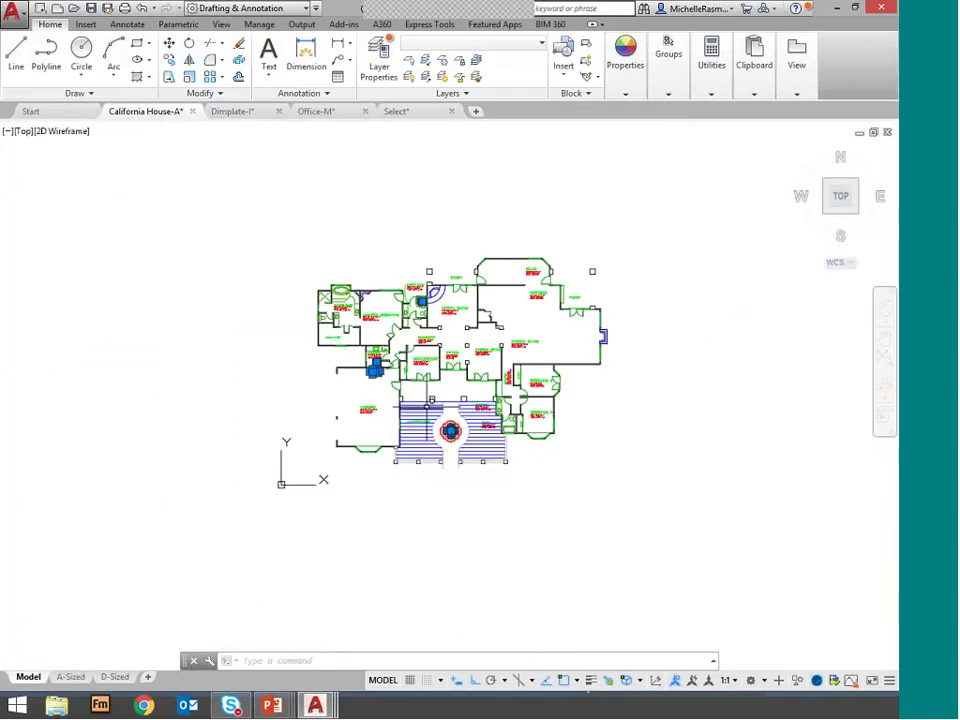
scroll(431, 400, up, 2)
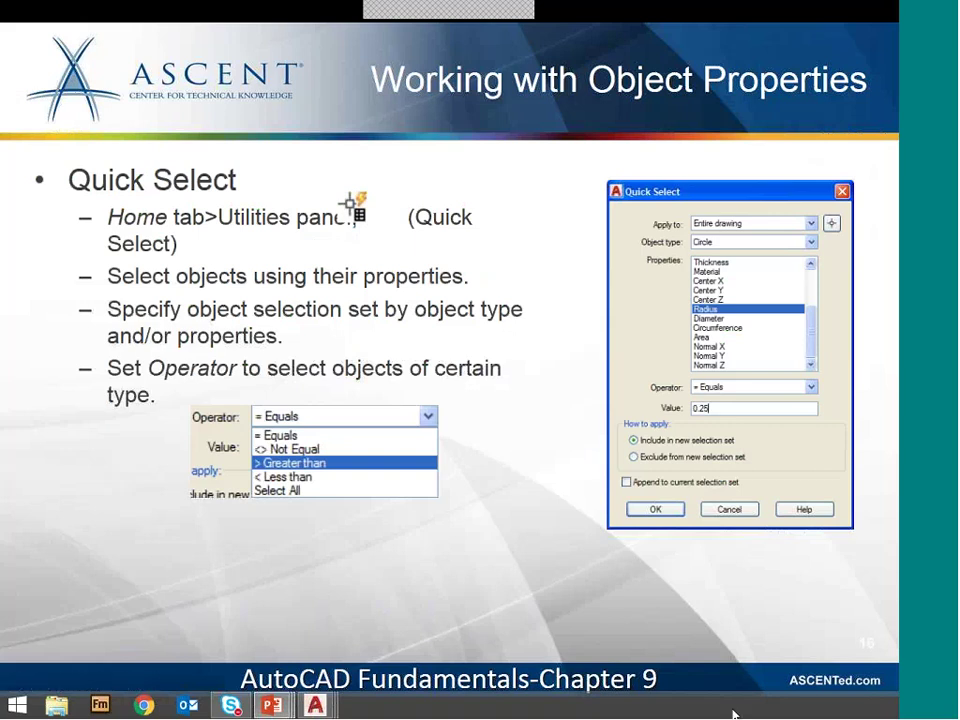
key(Right)
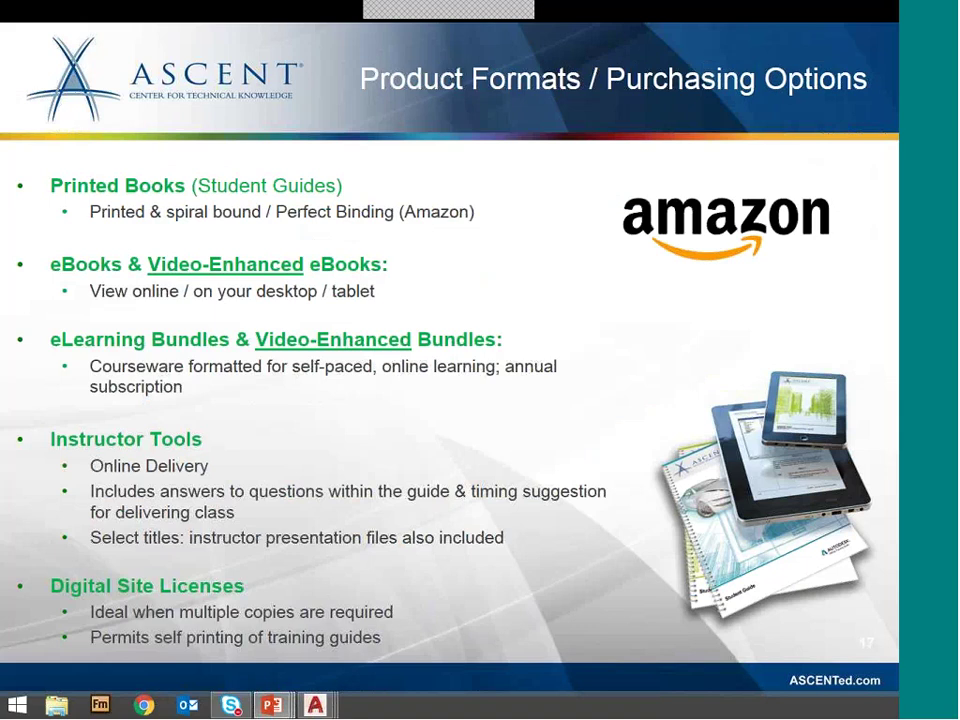
key(alt+Tab)
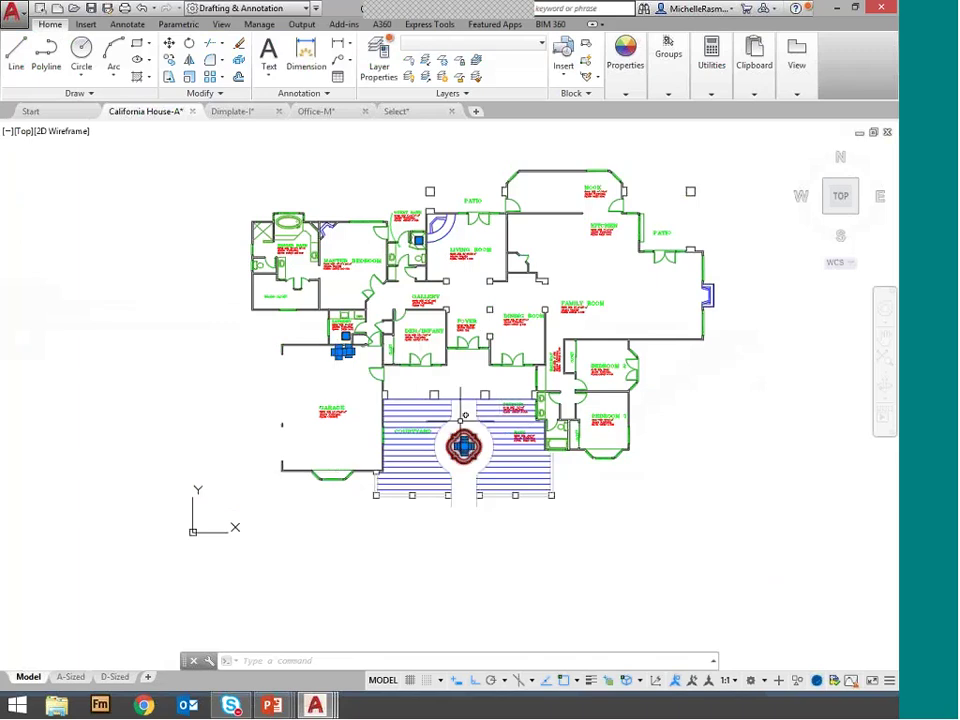
Move the selected circles horizontally 20 units to the left of their original location in the floor plan.
text(m)
key(Return)
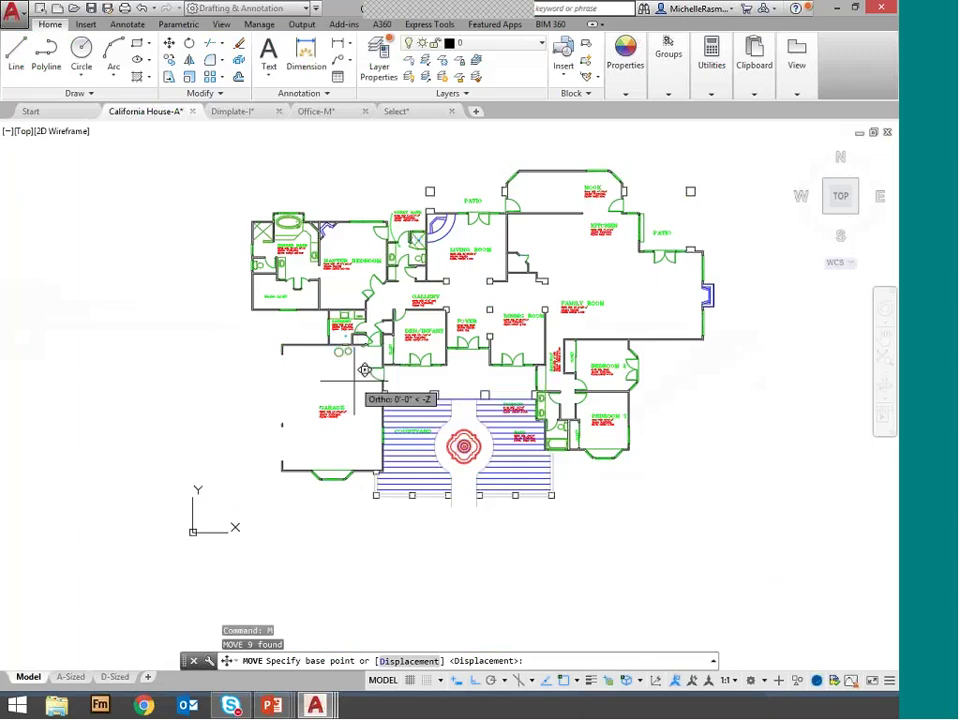
click(364, 370)
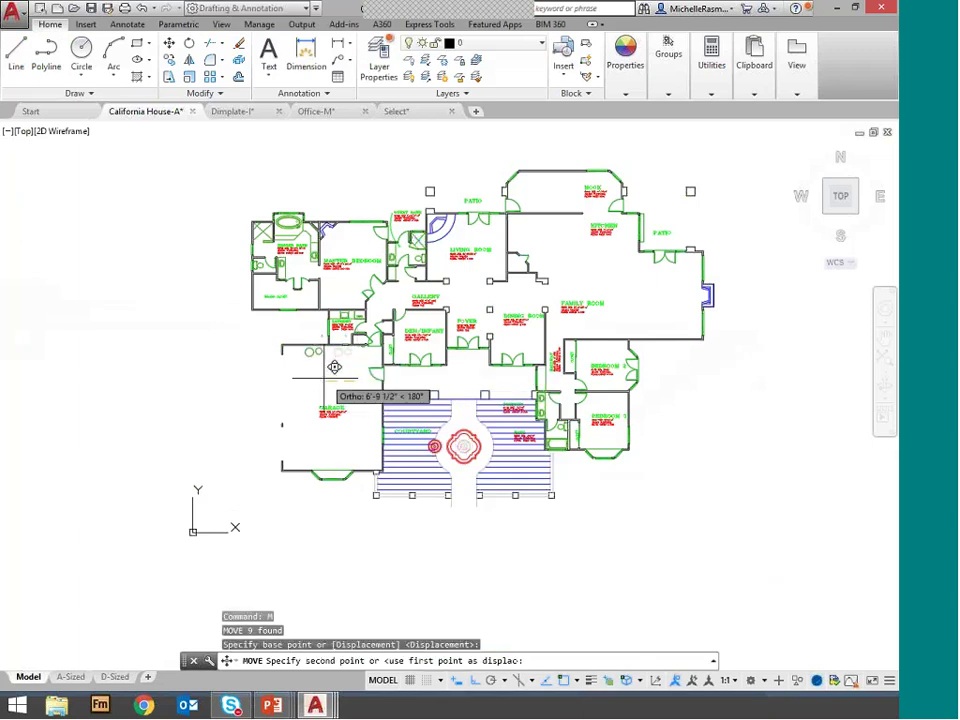
text(20)
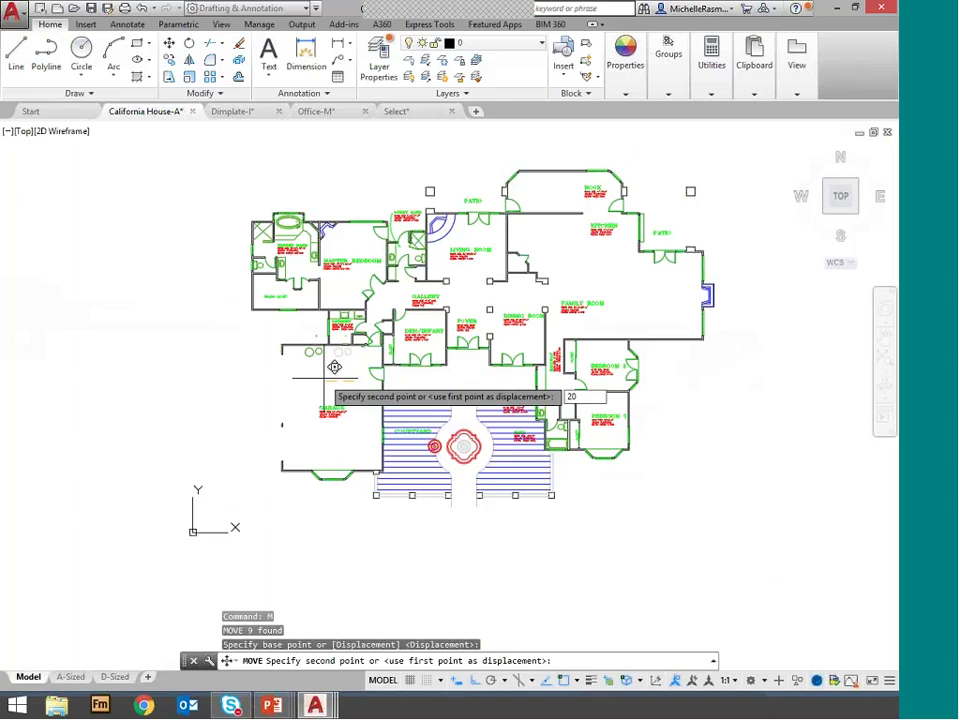
key(Return)
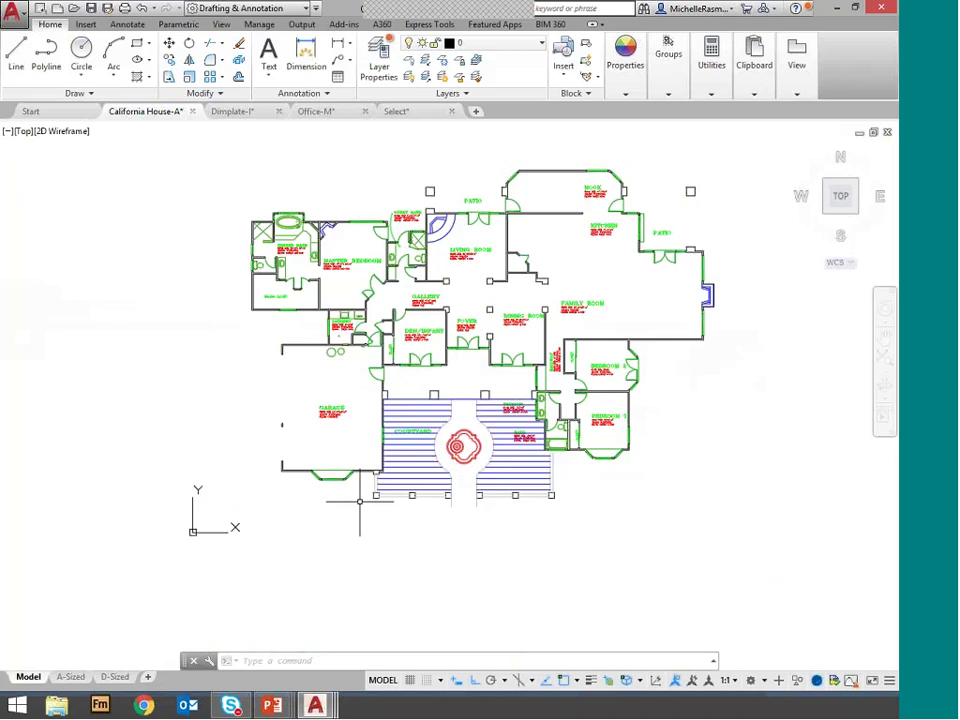
Move the same circles 20 units horizontally back to the right, reselecting them with the Previous selection option.
text(m)
key(Return)
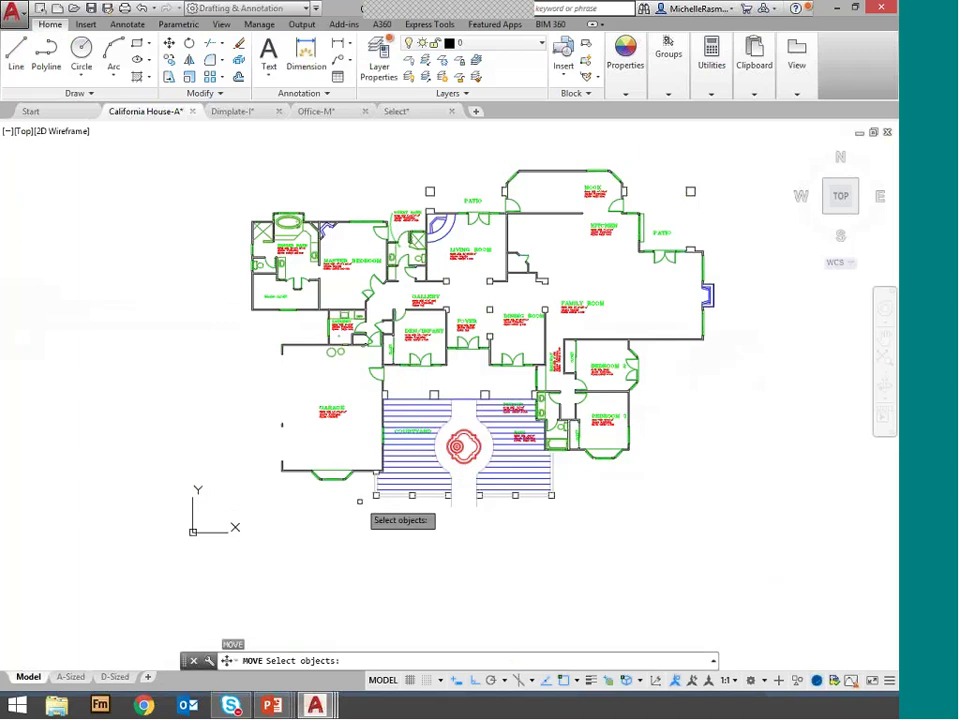
text(p)
key(Return)
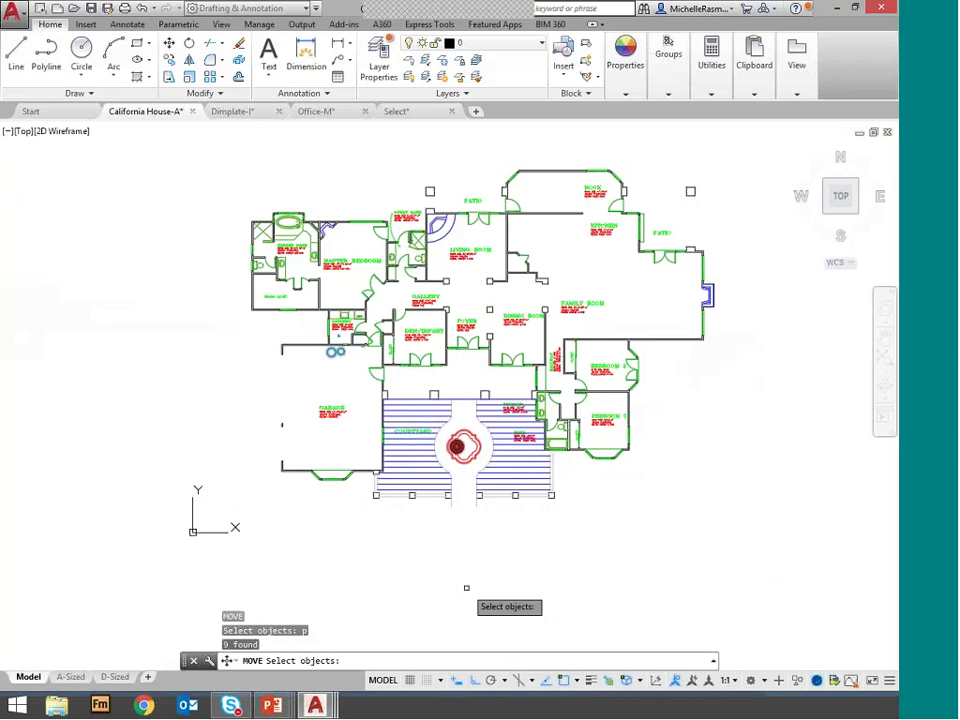
key(Return)
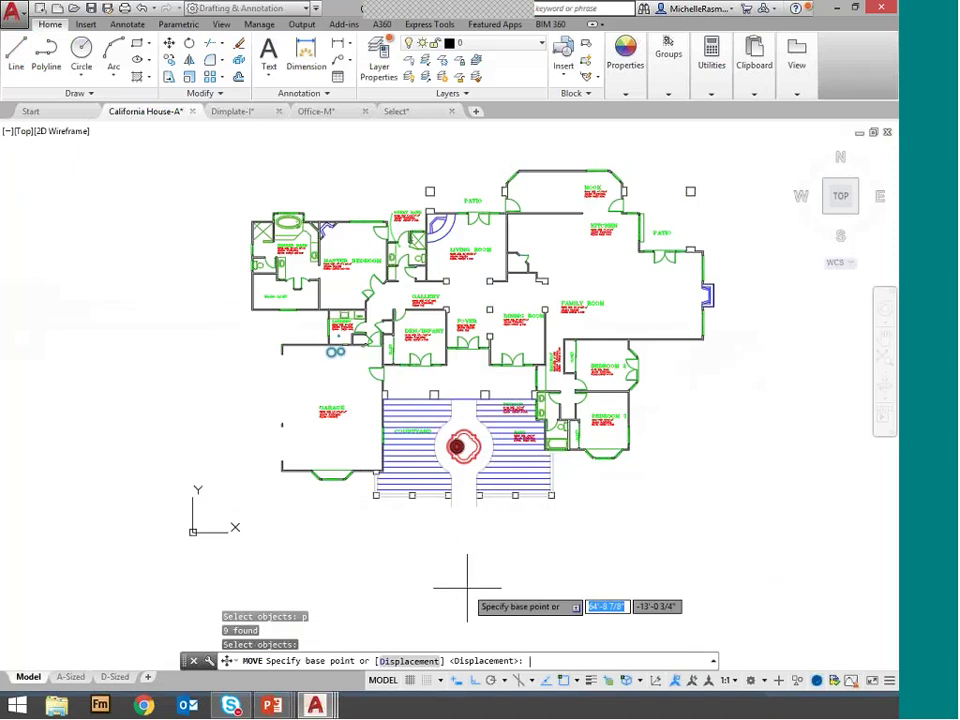
click(469, 587)
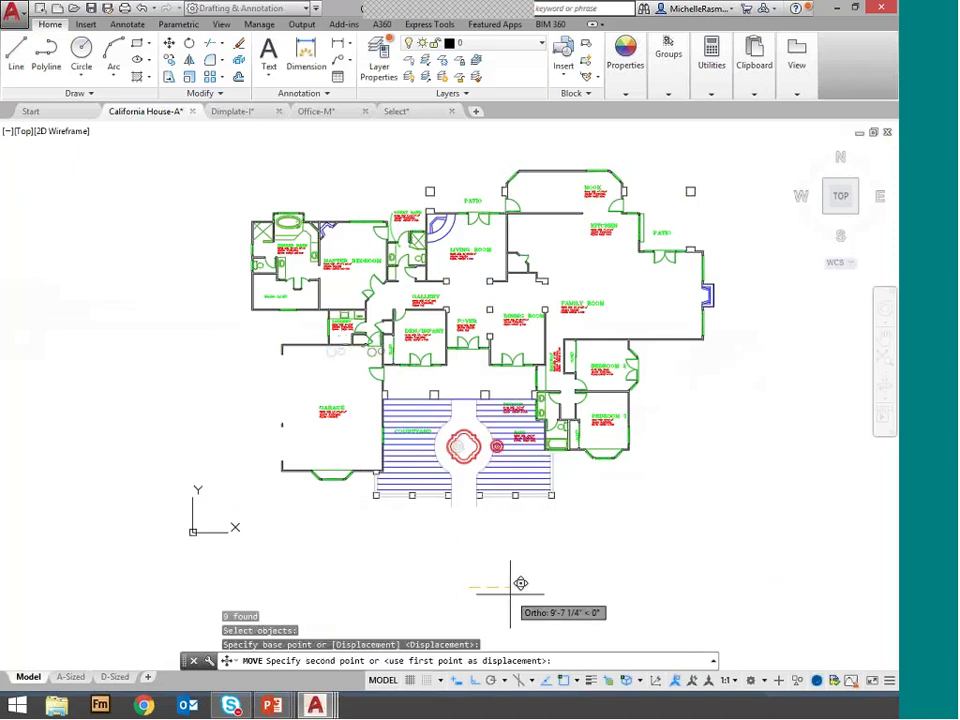
text(20)
key(Return)
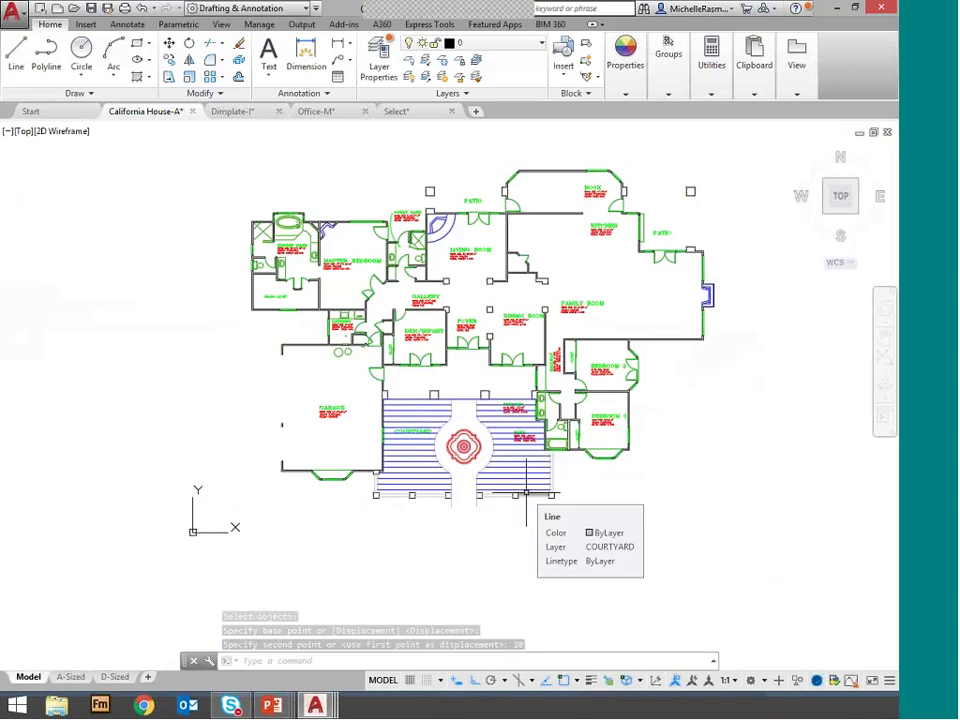
Draw a large circle in the empty area outside the house, below the lower bedroom and beside the courtyard.
text(c)
key(Return)
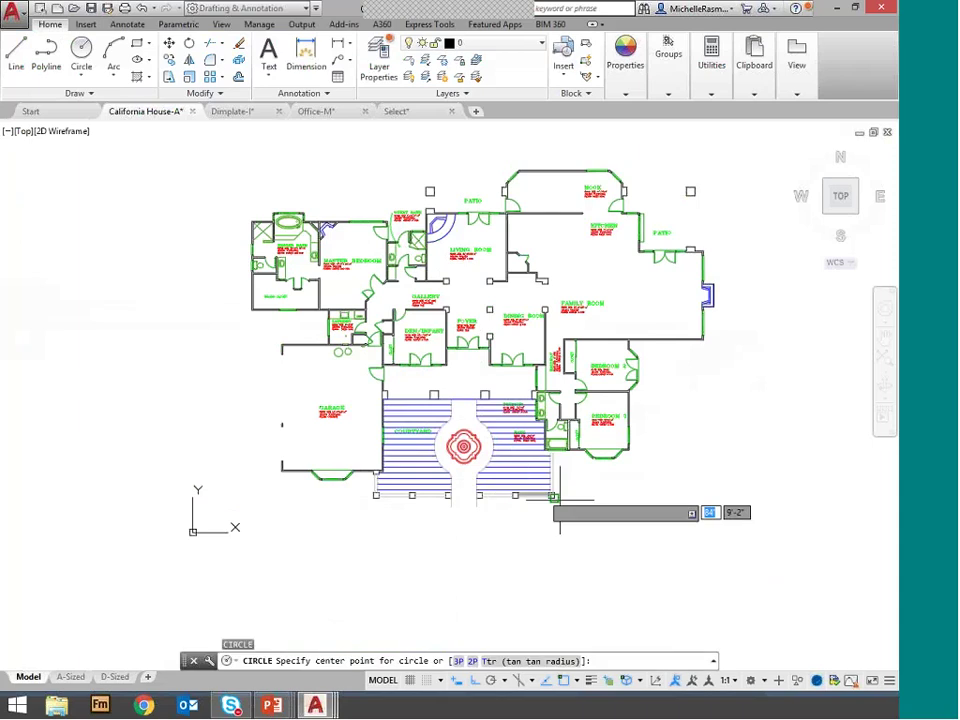
click(626, 519)
click(645, 492)
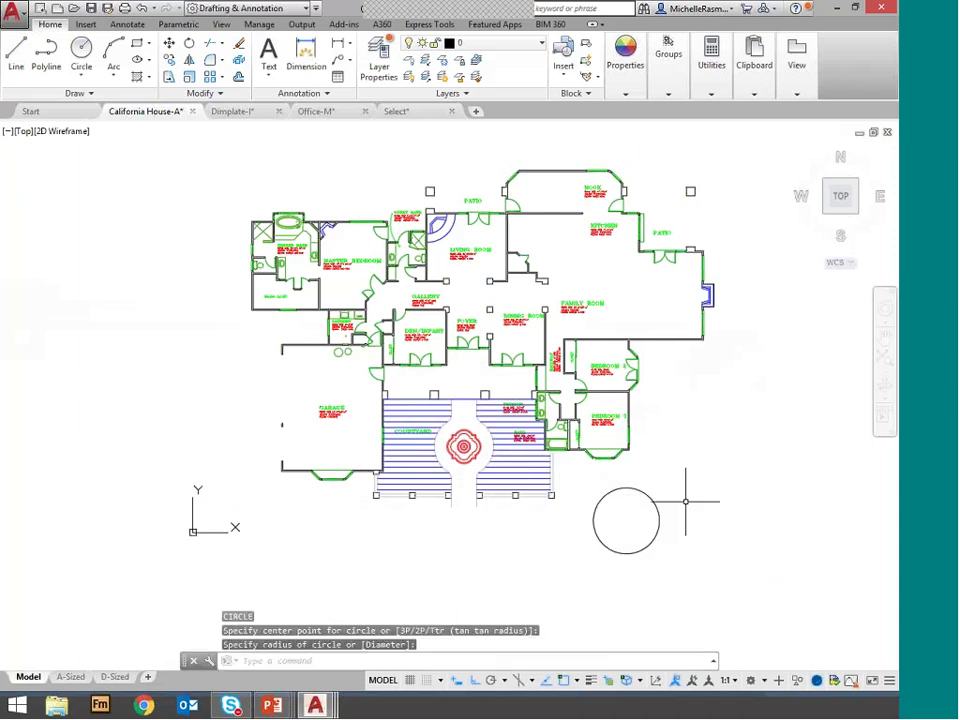
Start a Move of the most recently drawn circle by picking it with the Last selection option, and cancel the command.
text(m)
key(Return)
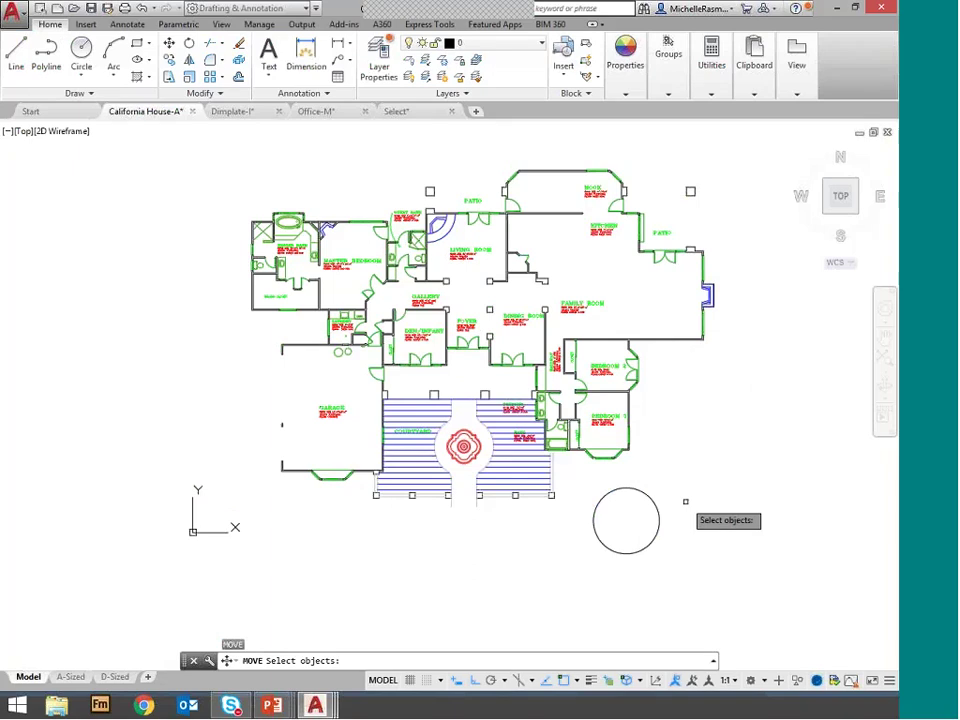
text(c)
text(l)
key(Return)
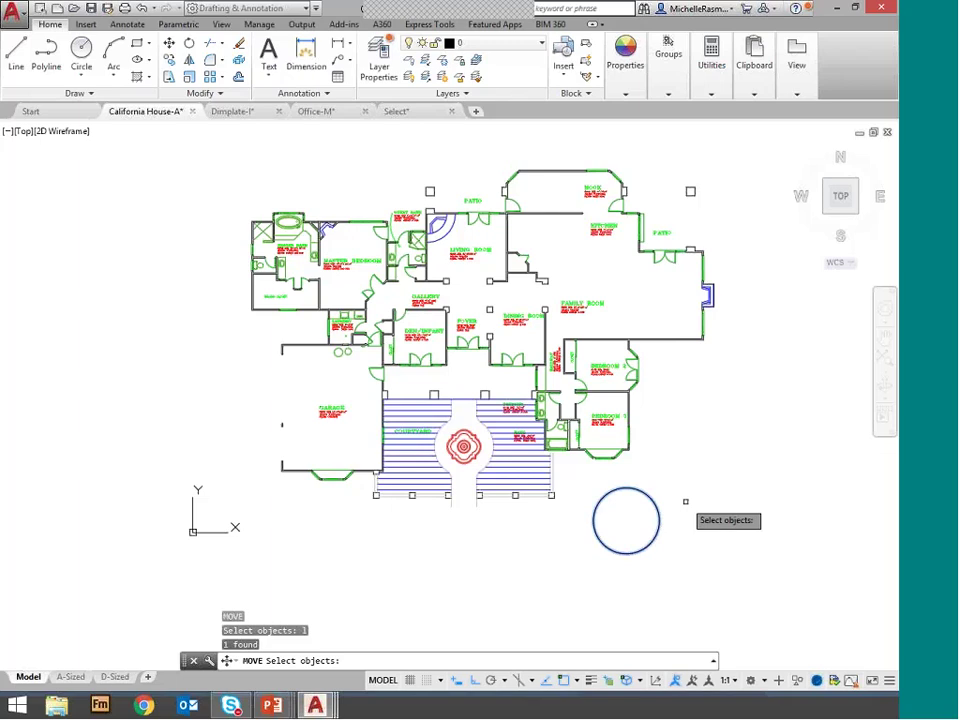
key(Escape)
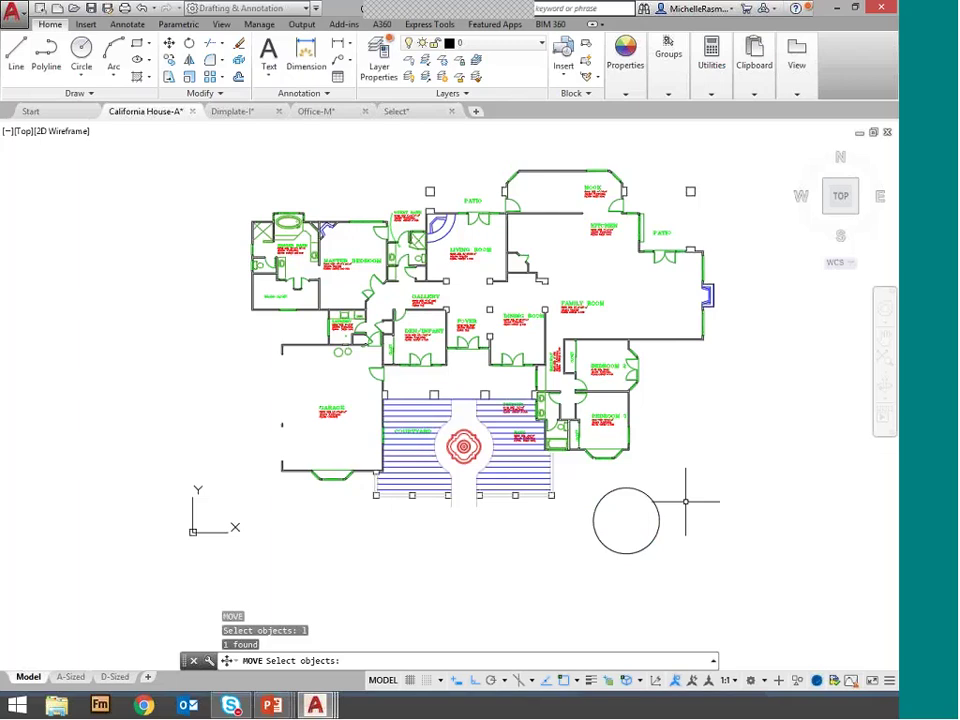
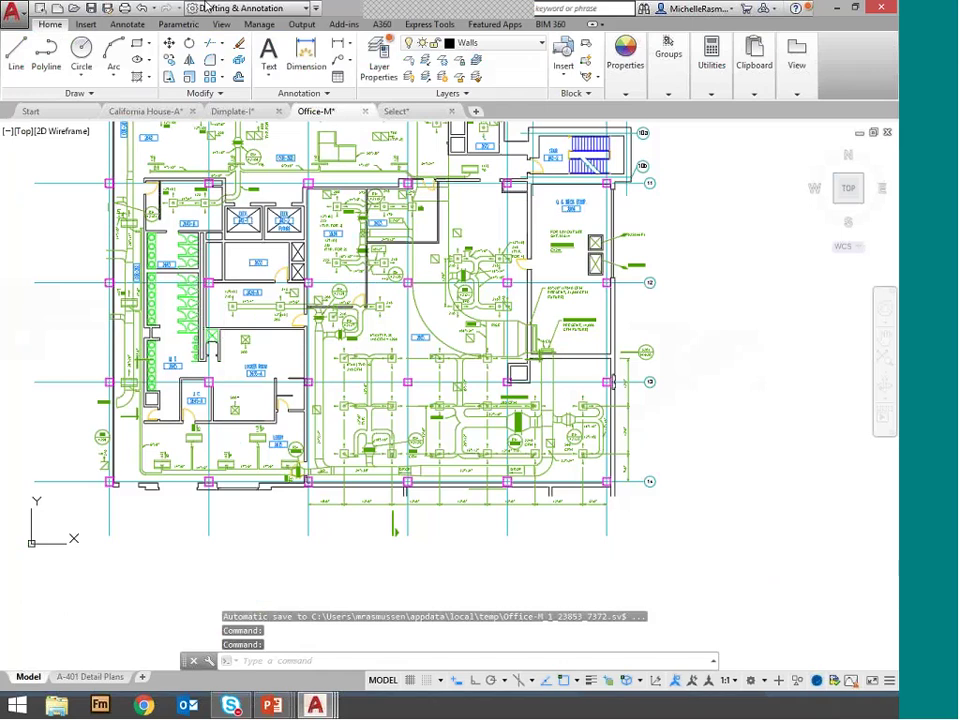
Return to the California House-A drawing and display the properties of the toilet block beside the living room, keeping the block in view.
click(150, 111)
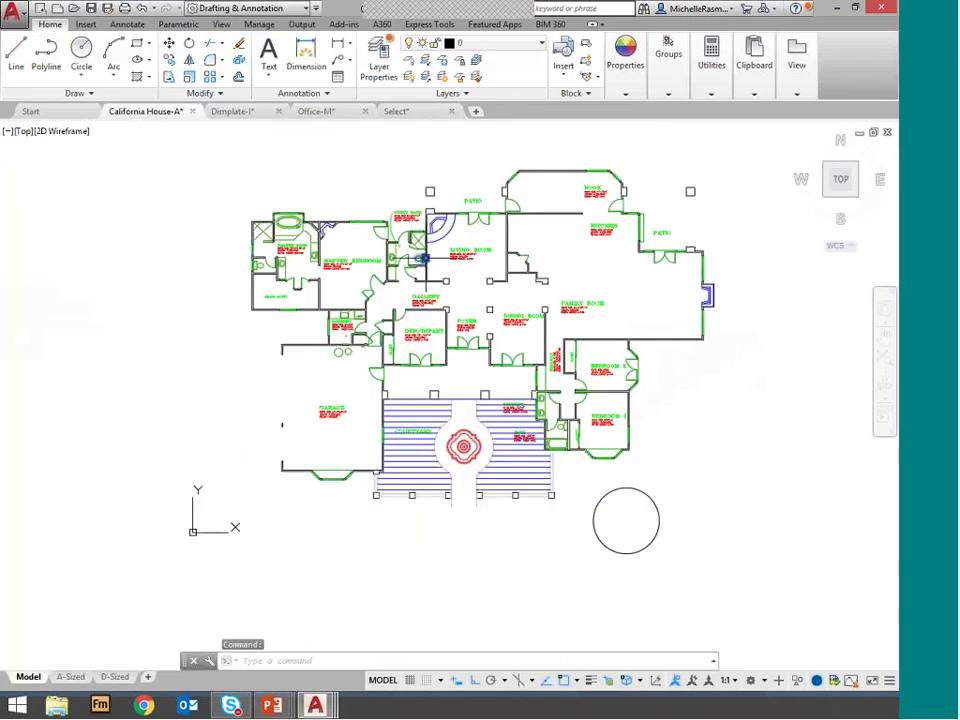
right_click(422, 260)
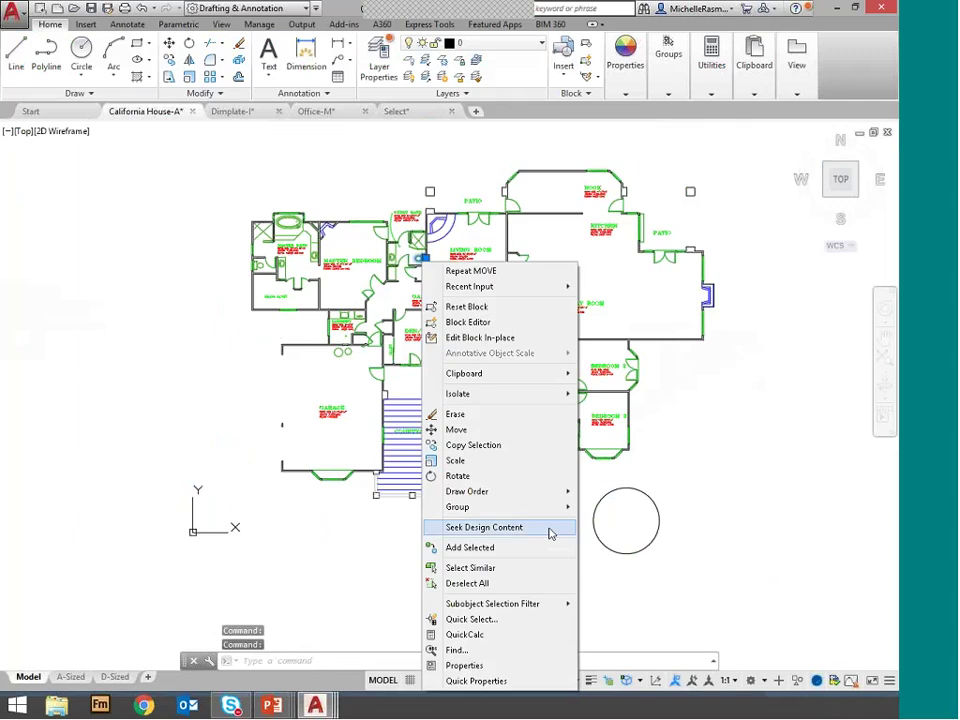
click(512, 665)
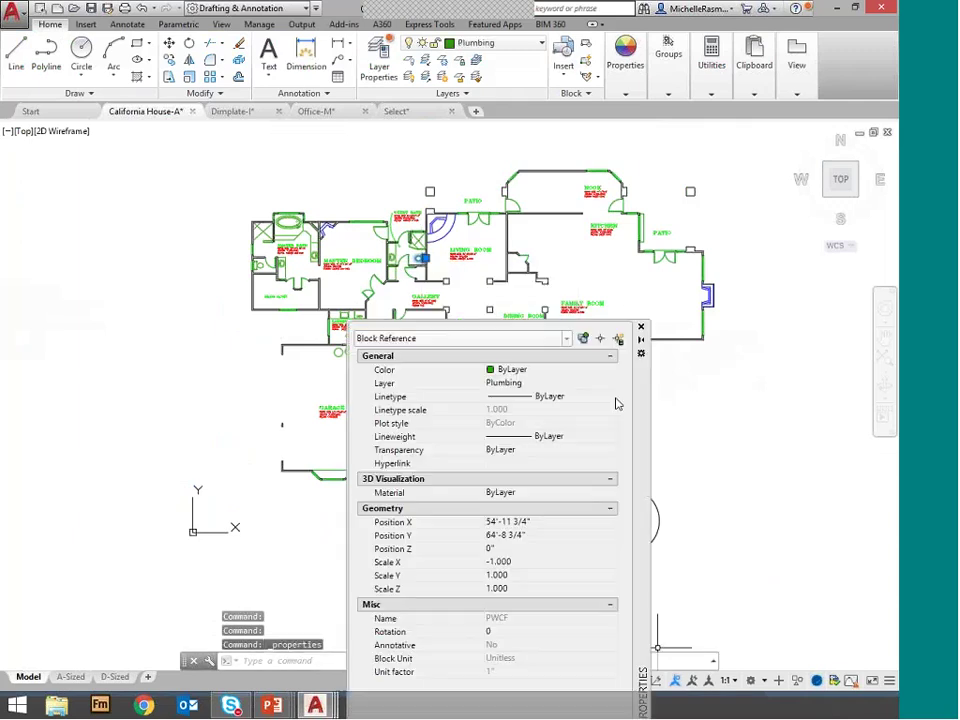
mouse_move(620, 405)
mouse_down()
mouse_move(446, 199)
mouse_move(354, 245)
mouse_up()
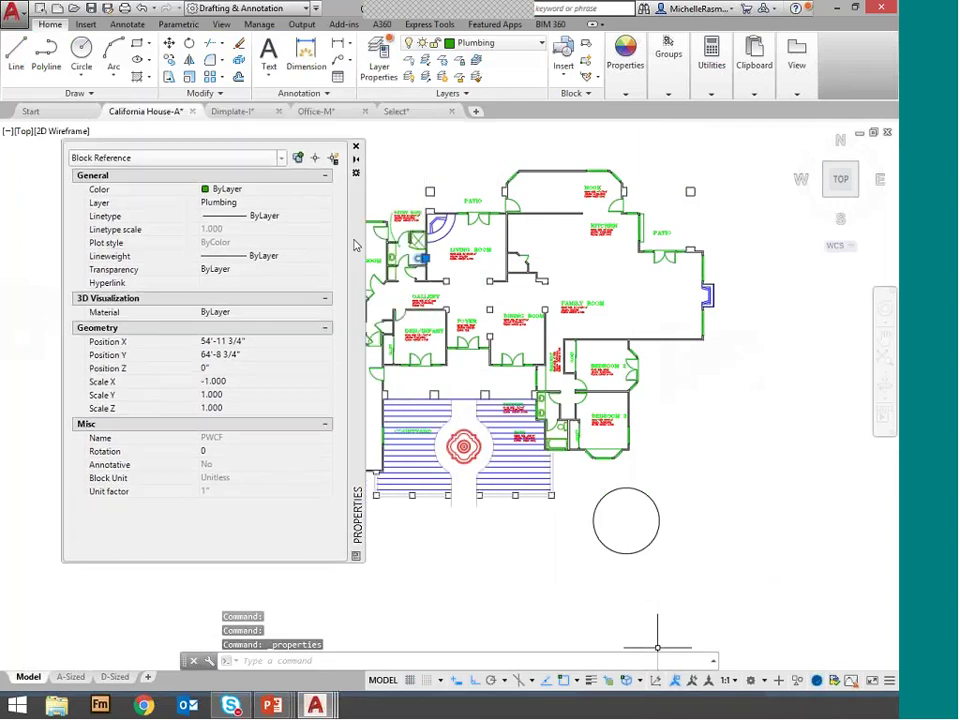
Examine the Quick Select filter properties for the selected toilet block, cancel the filter, dismiss the block's properties and clear the selection.
click(713, 75)
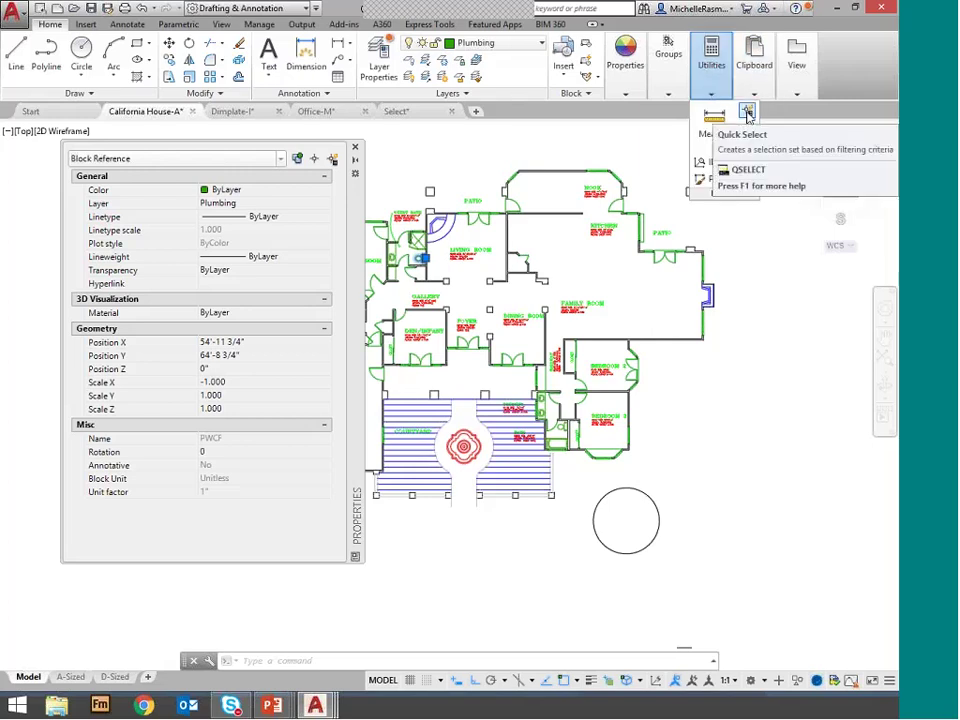
click(747, 114)
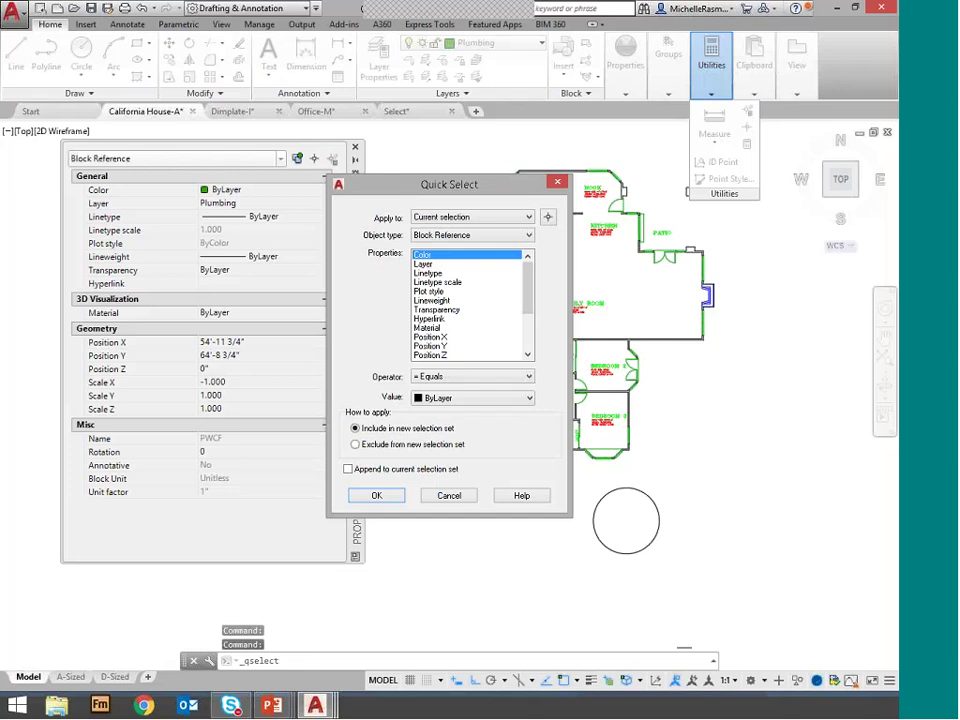
scroll(532, 342, down, 4)
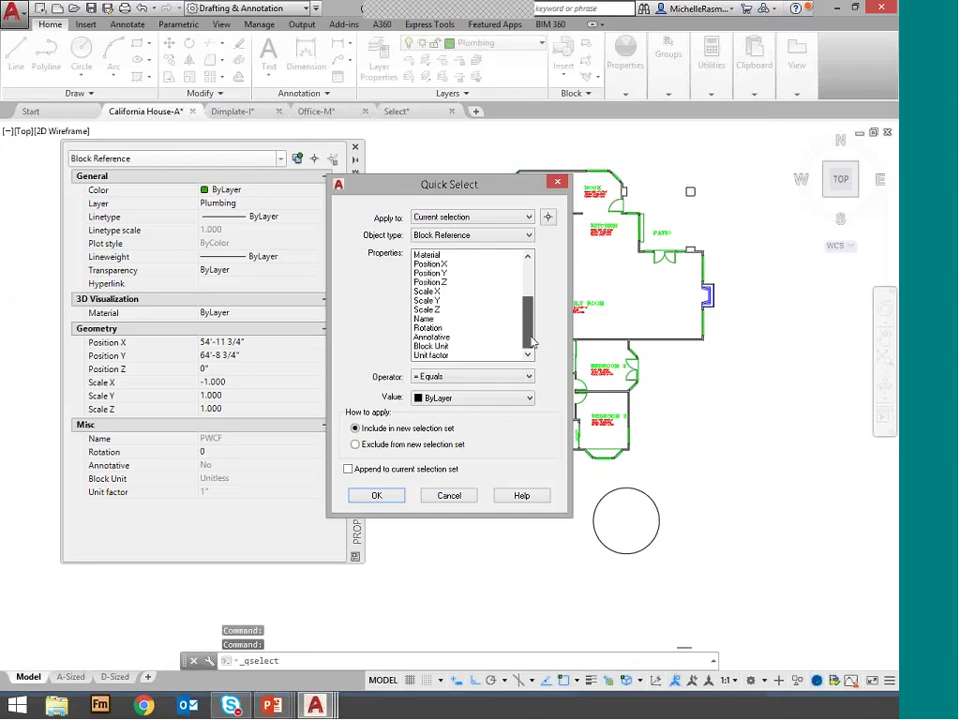
scroll(536, 300, up, 4)
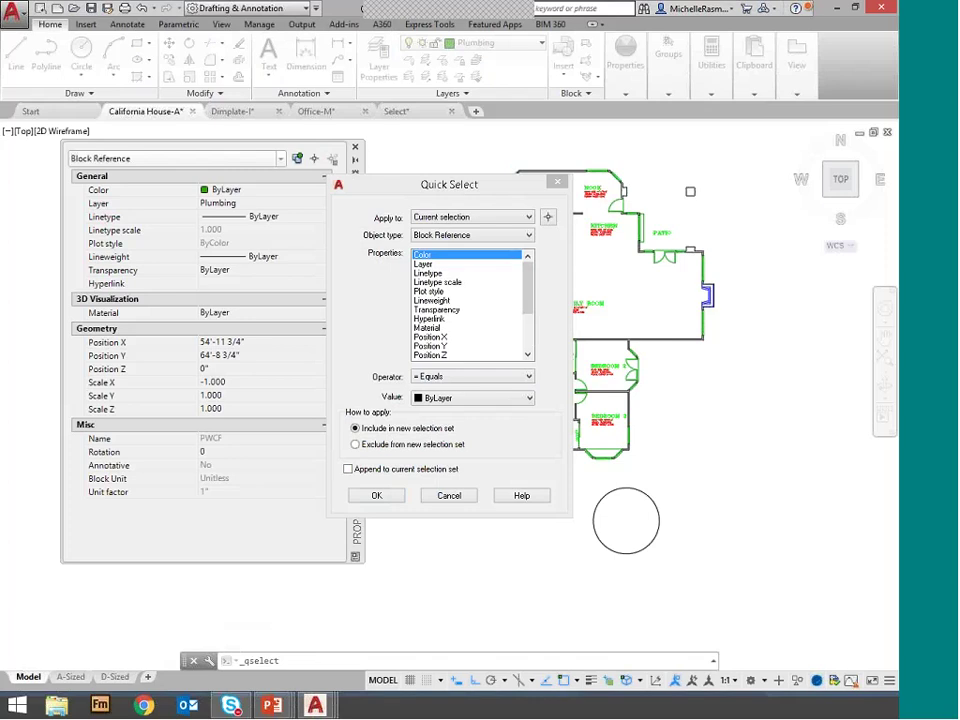
click(458, 500)
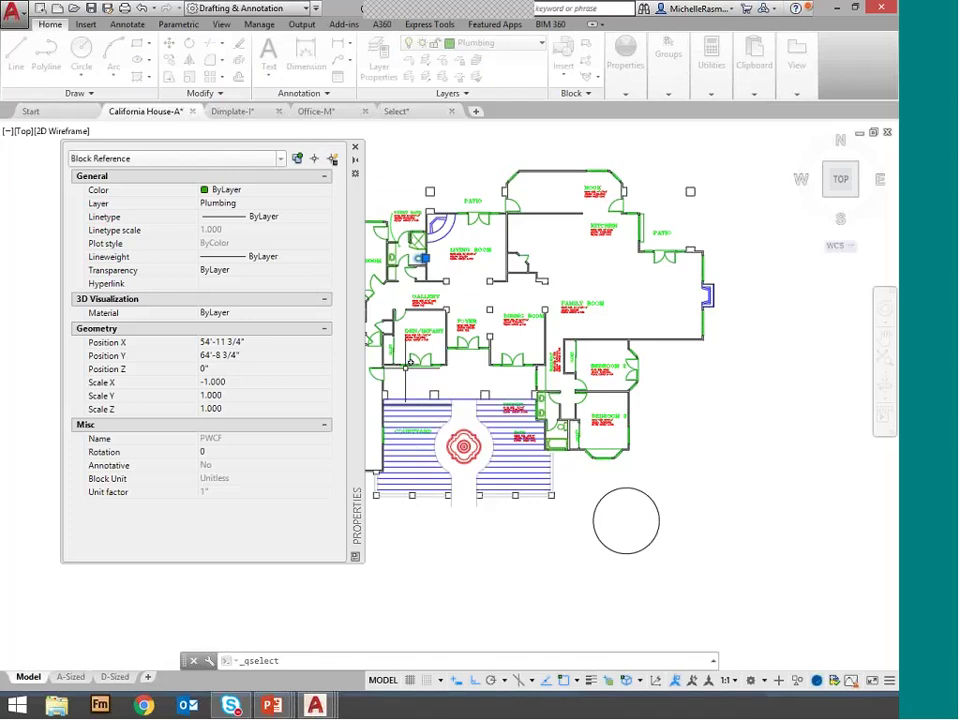
click(356, 150)
key(Escape)
key(Escape)
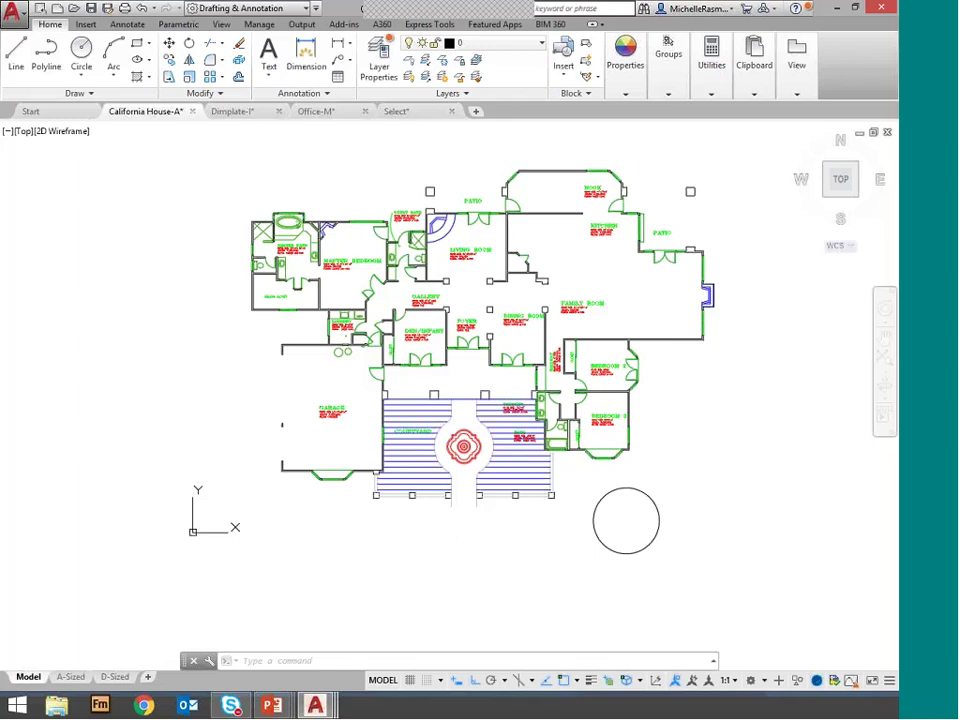
Use Select Similar on the toilet block beside the living room to pick all matching blocks, and clear the selection.
right_click(466, 264)
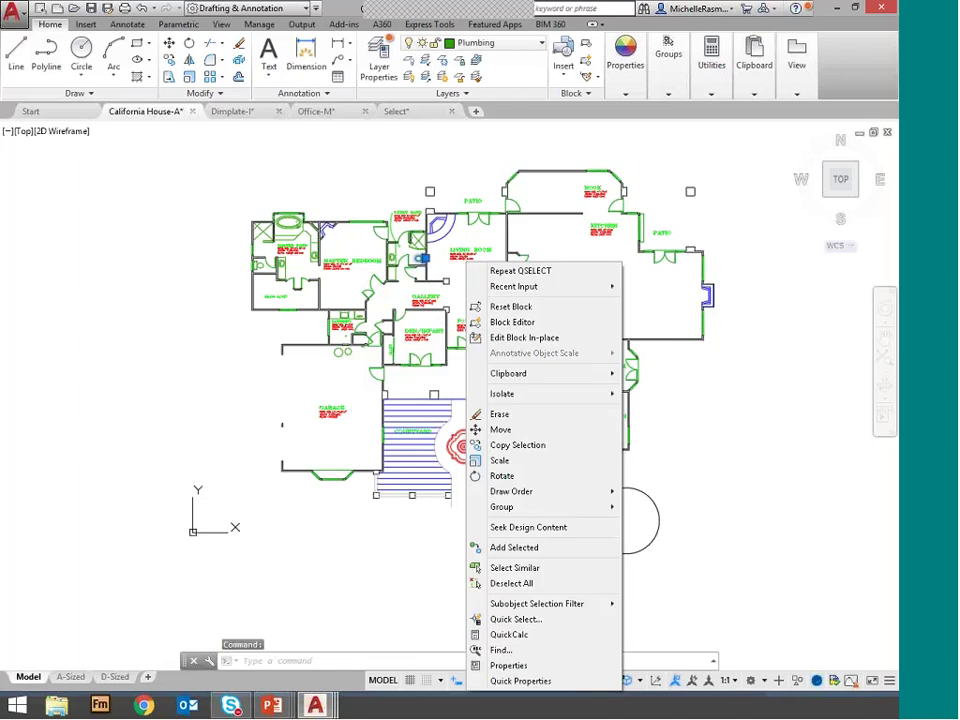
click(552, 568)
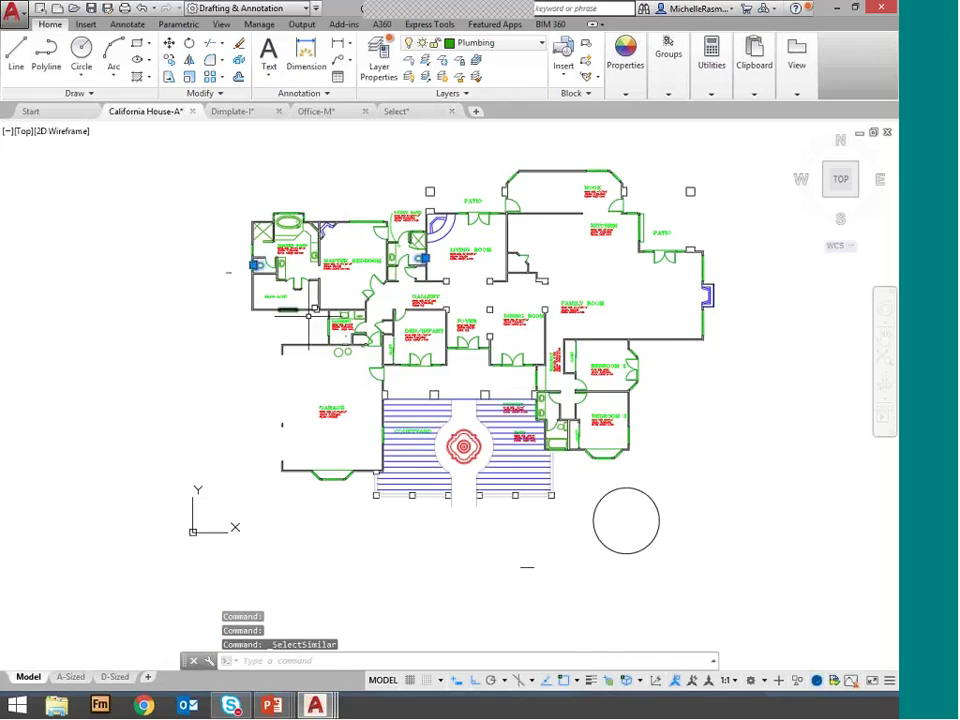
key(Escape)
key(Escape)
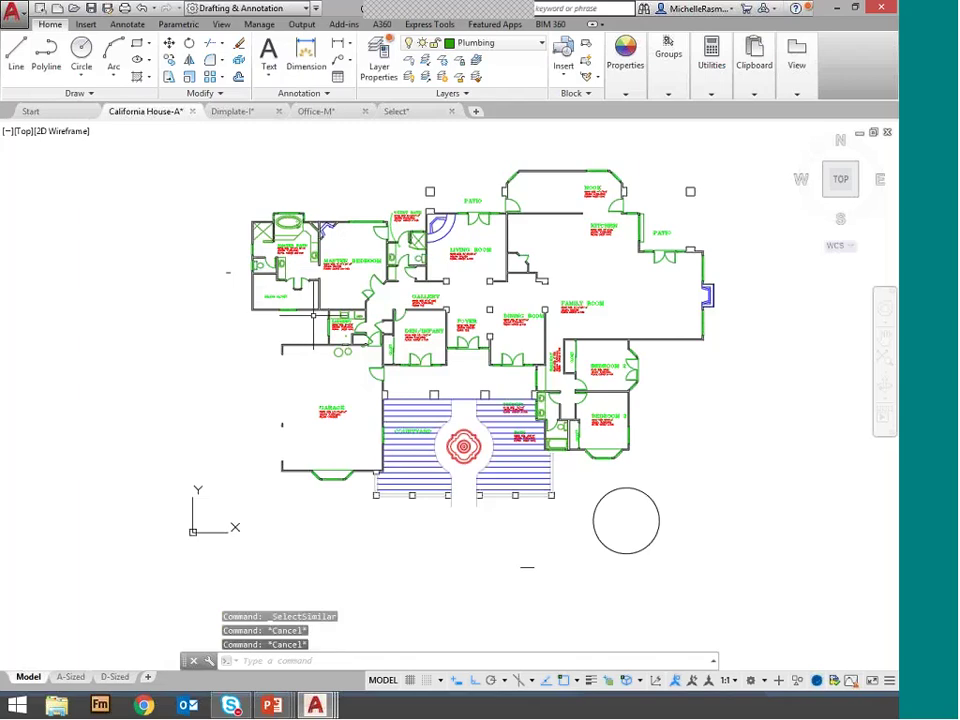
Use Select Similar on the closet label beside the upper bedroom to pick all matching room-name texts, and clear the selection.
click(486, 244)
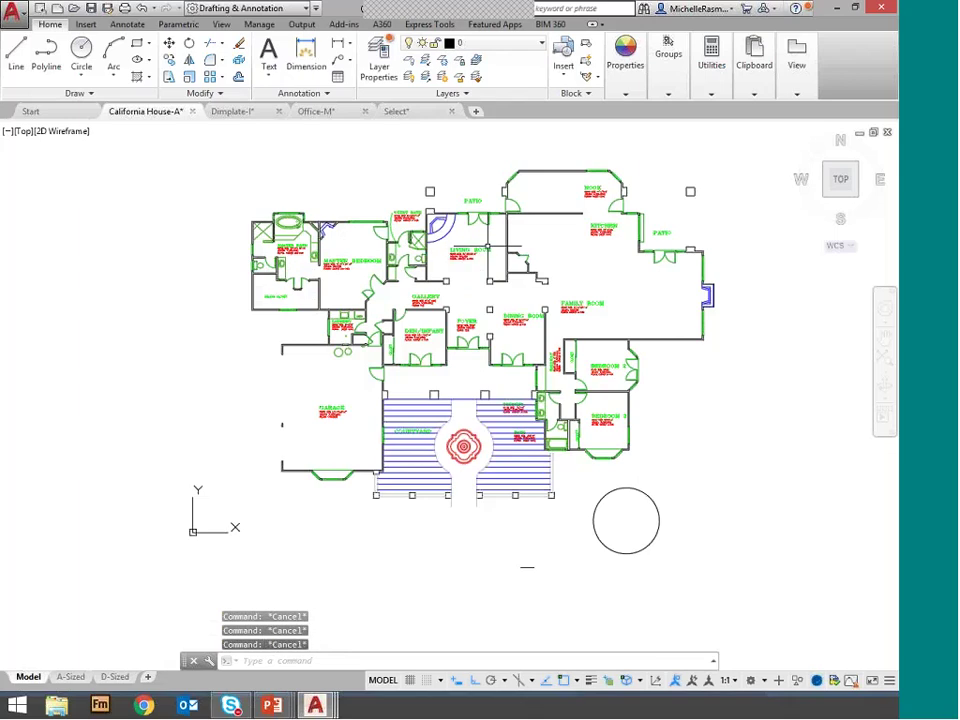
key(Escape)
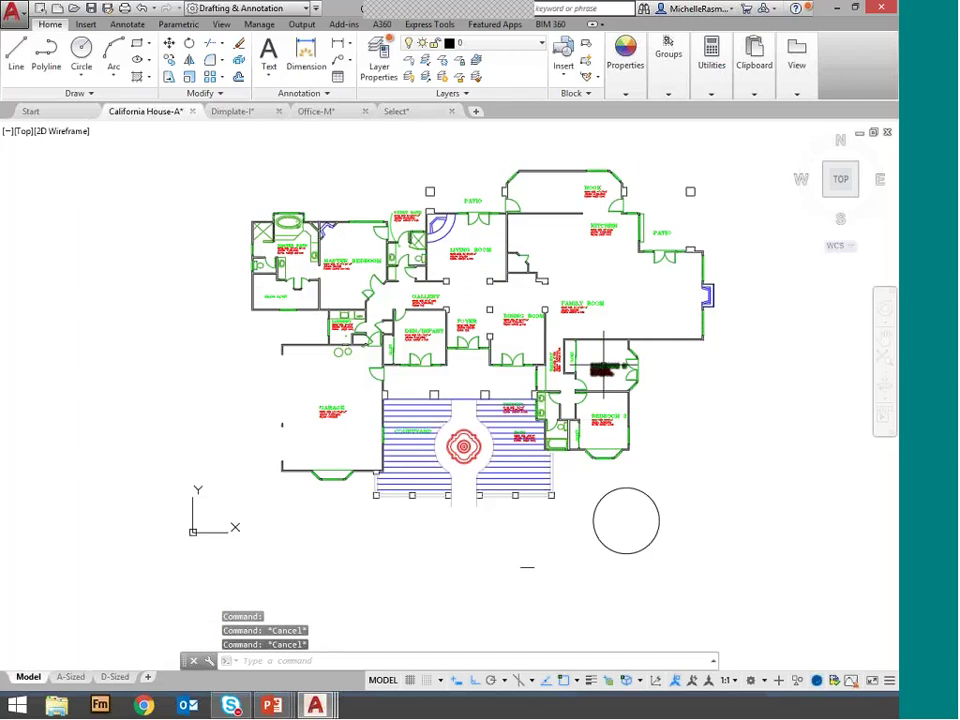
click(582, 352)
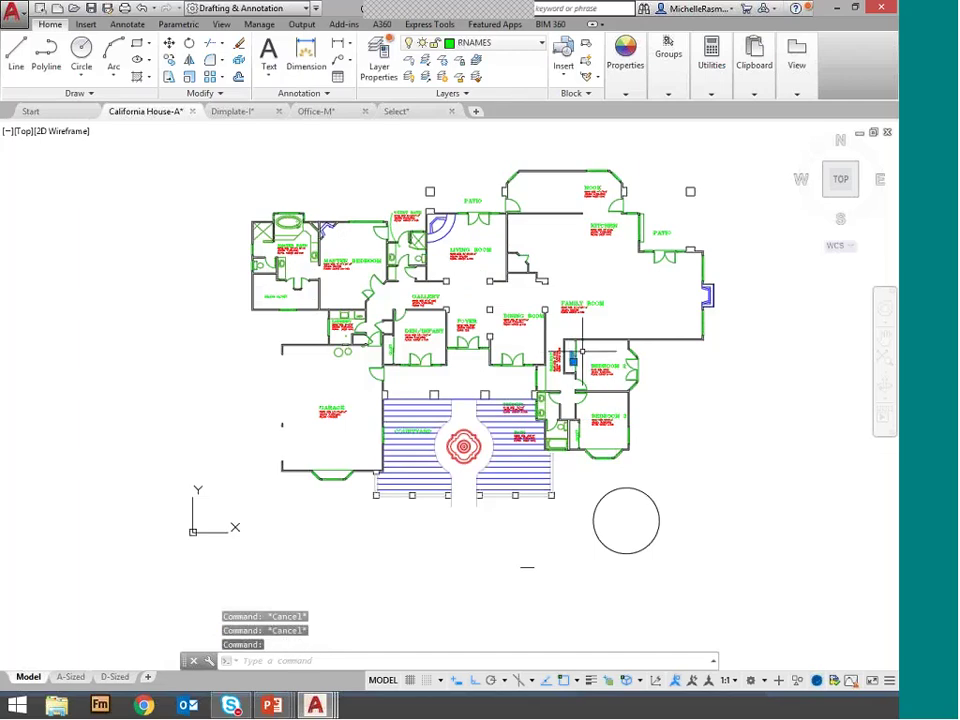
right_click(589, 314)
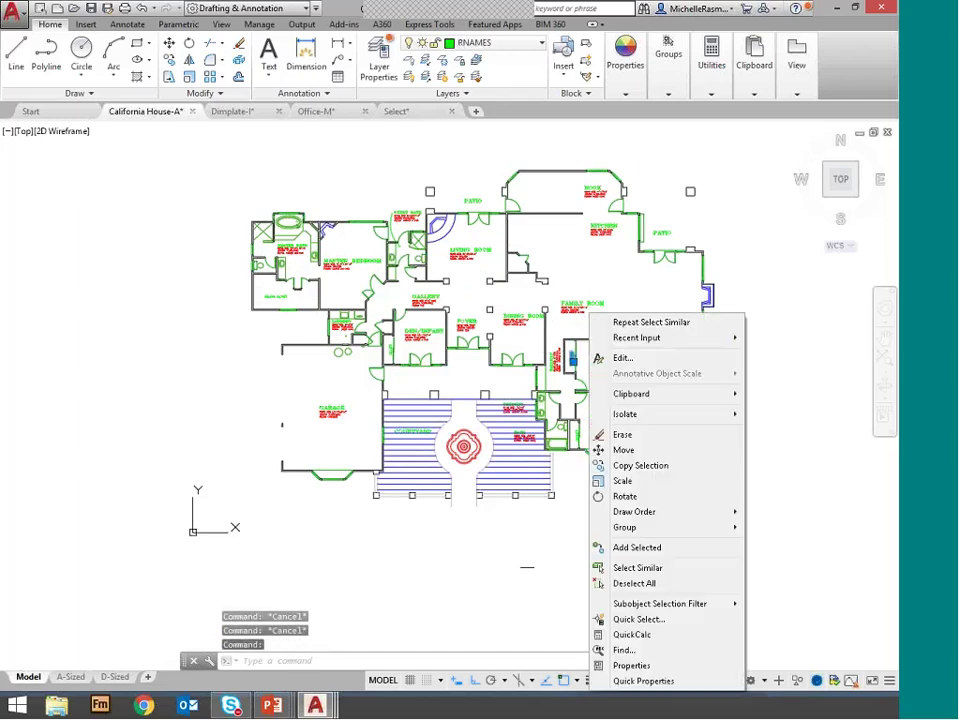
click(670, 567)
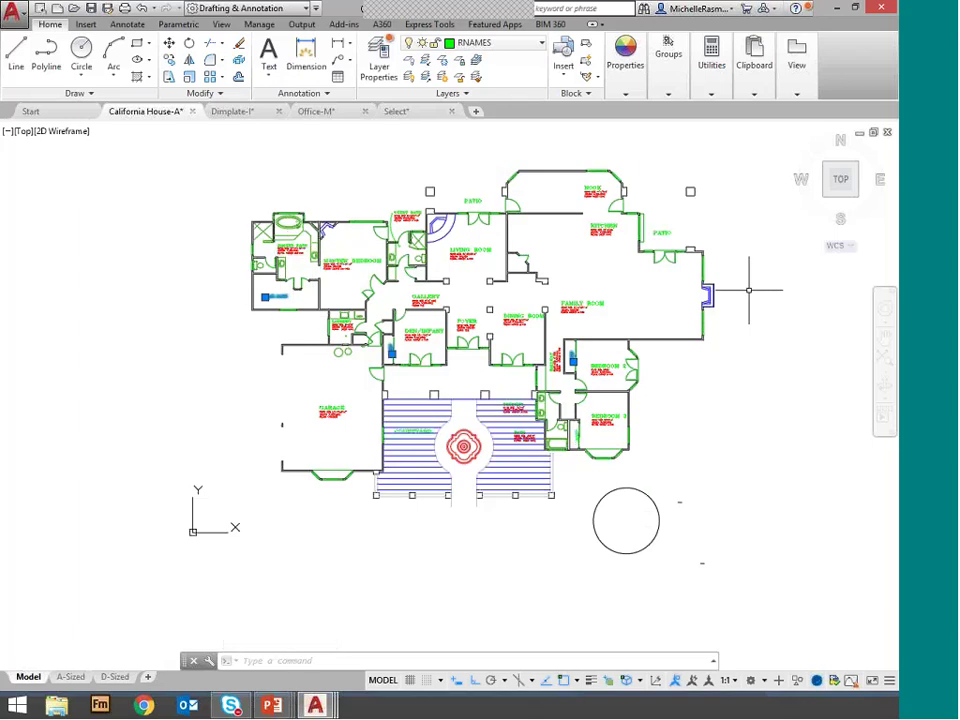
key(Escape)
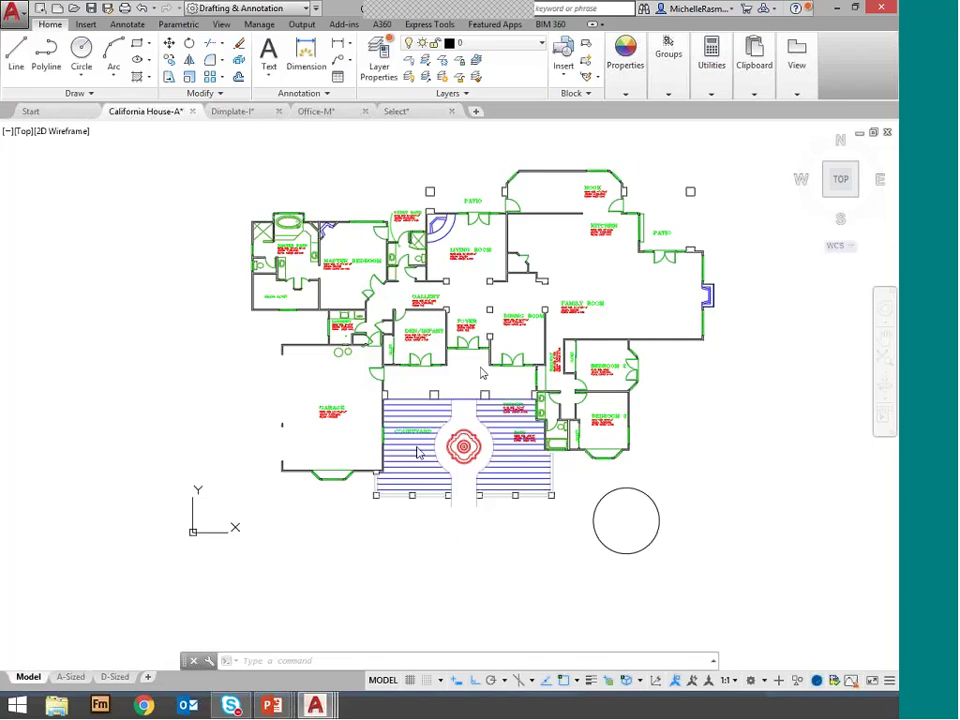
Select the courtyard walkway's east edge segments around the fountain and a paving line west of the walkway, and clear the selection.
click(477, 490)
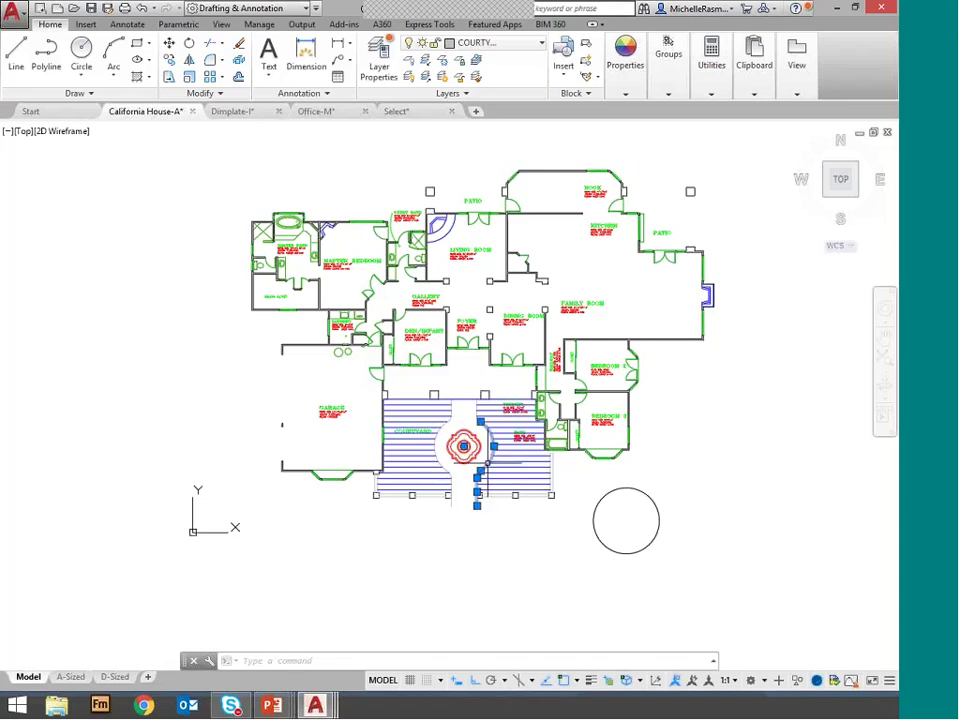
click(478, 425)
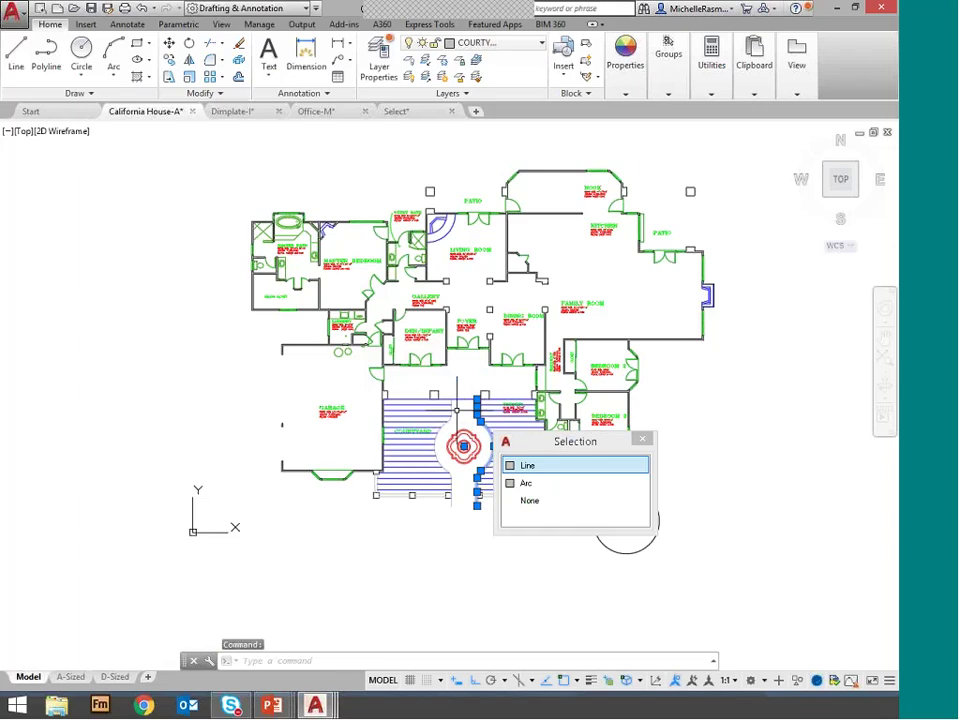
click(454, 411)
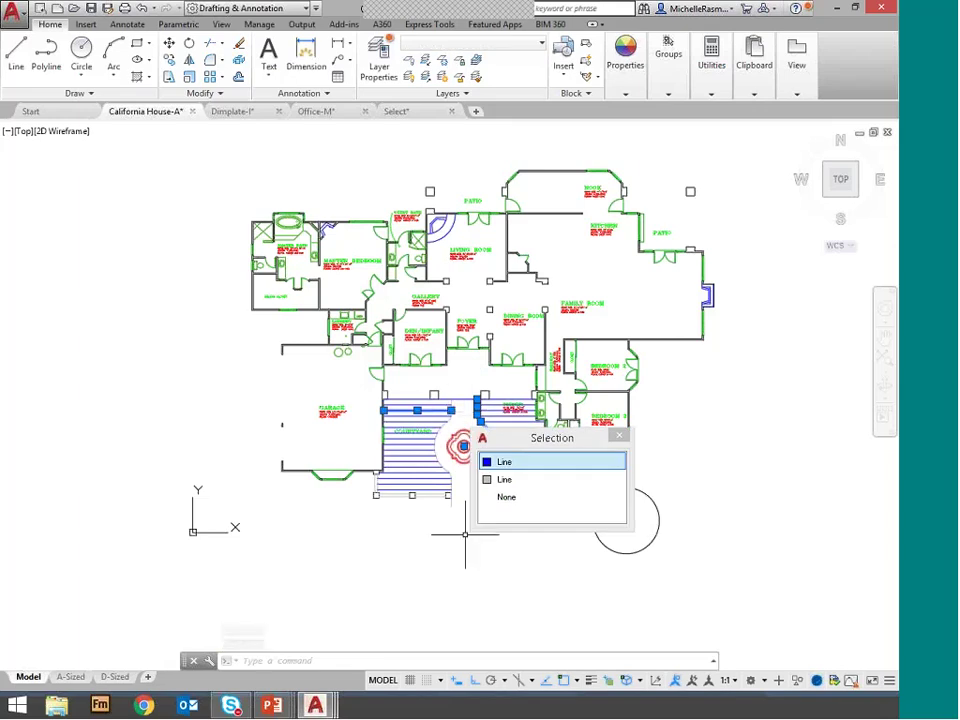
key(Escape)
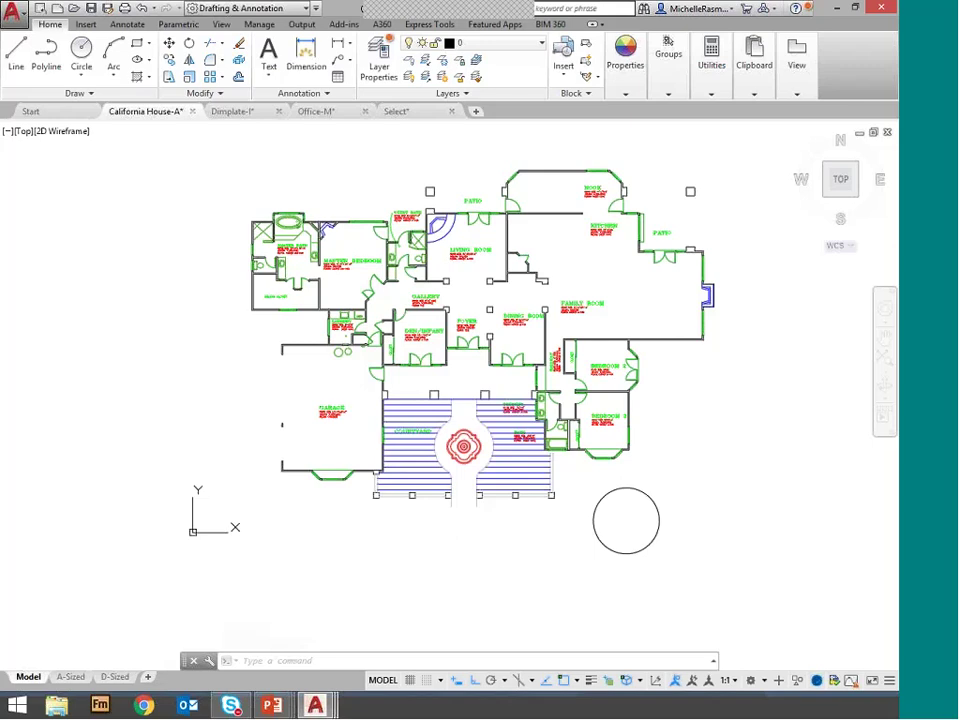
Switch to the PowerPoint presentation showing the product formats and purchasing options slide.
key(alt+Tab)
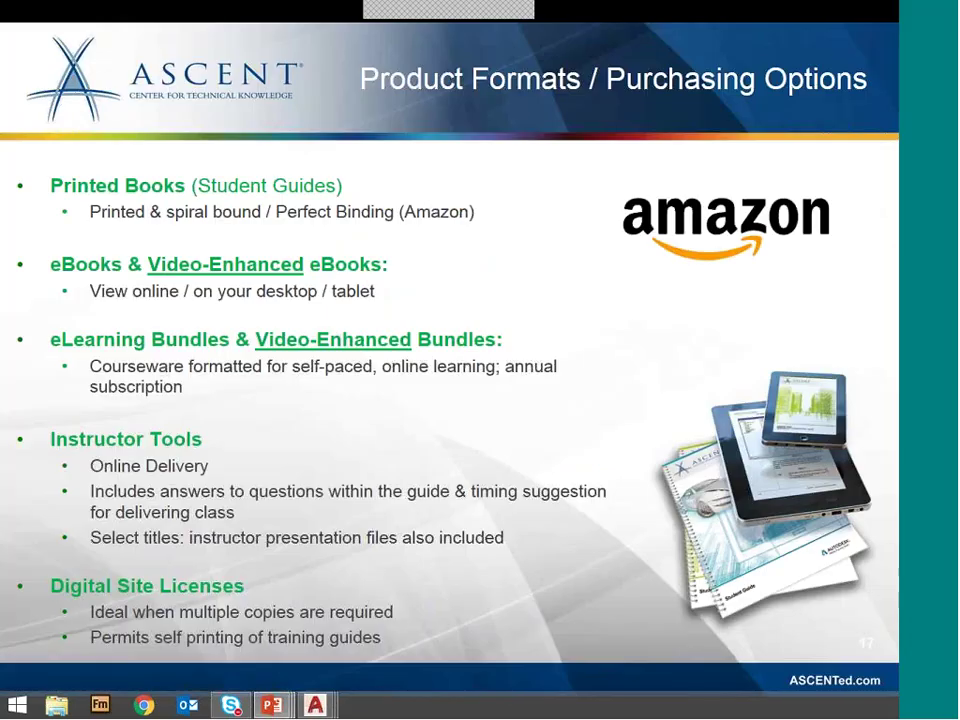